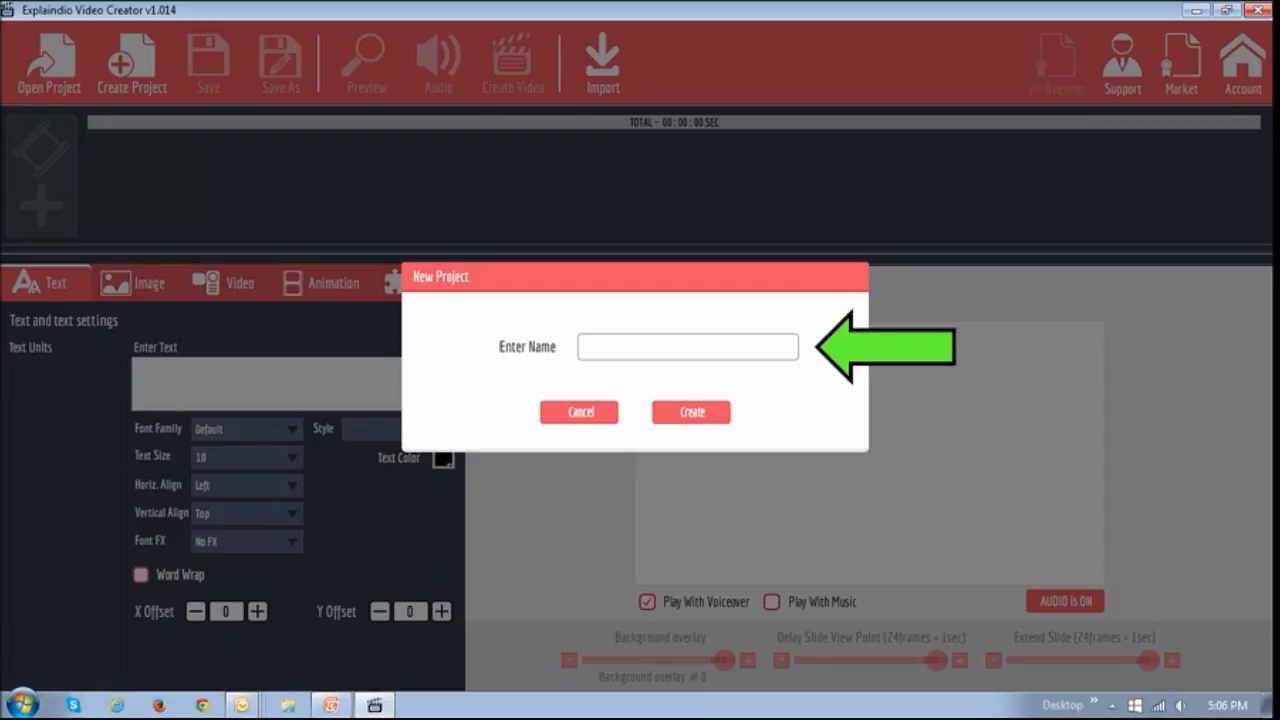
- Name the new project Demo and add the entire Business Show 1 animated slide pack from the collection
text(Demo)
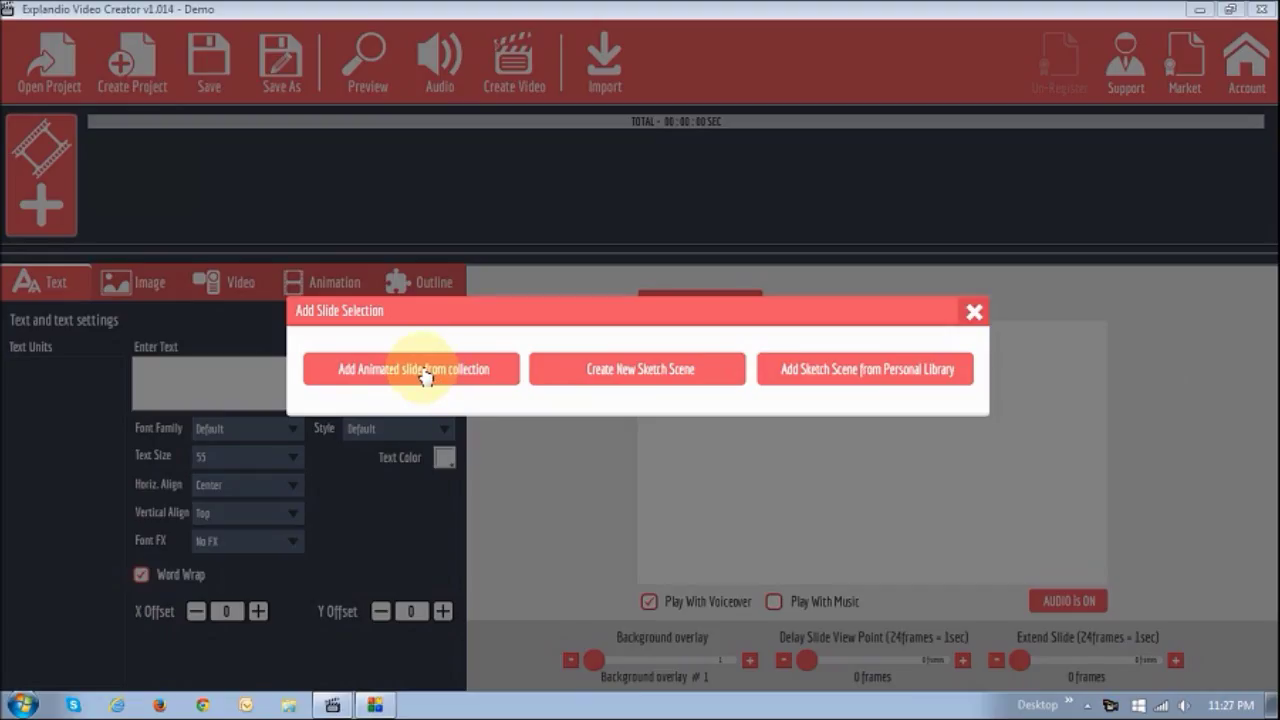
click(424, 373)
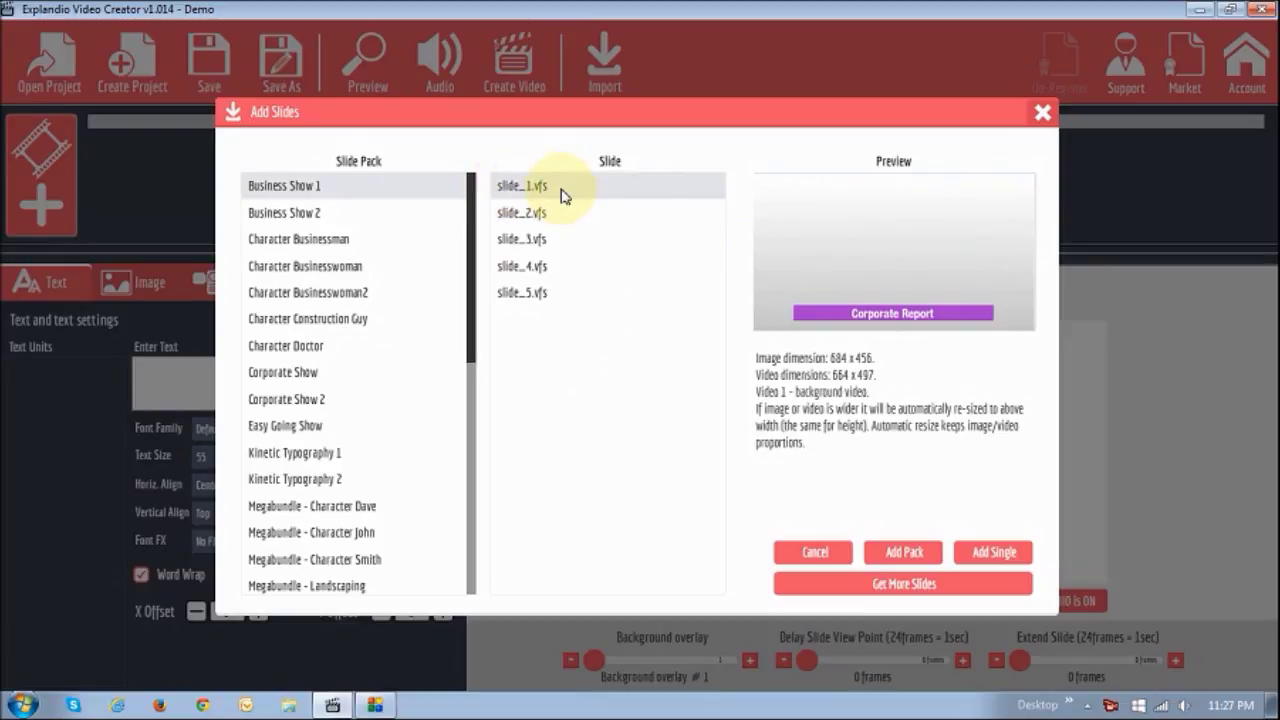
click(523, 213)
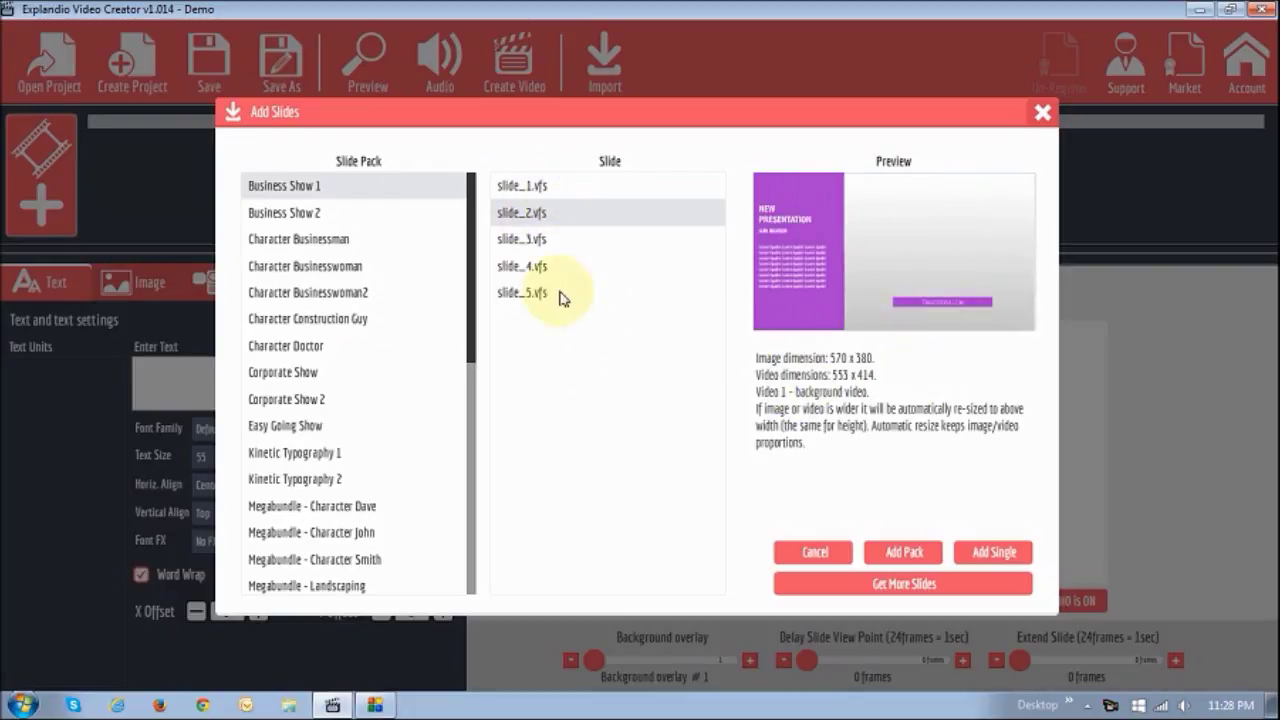
click(902, 555)
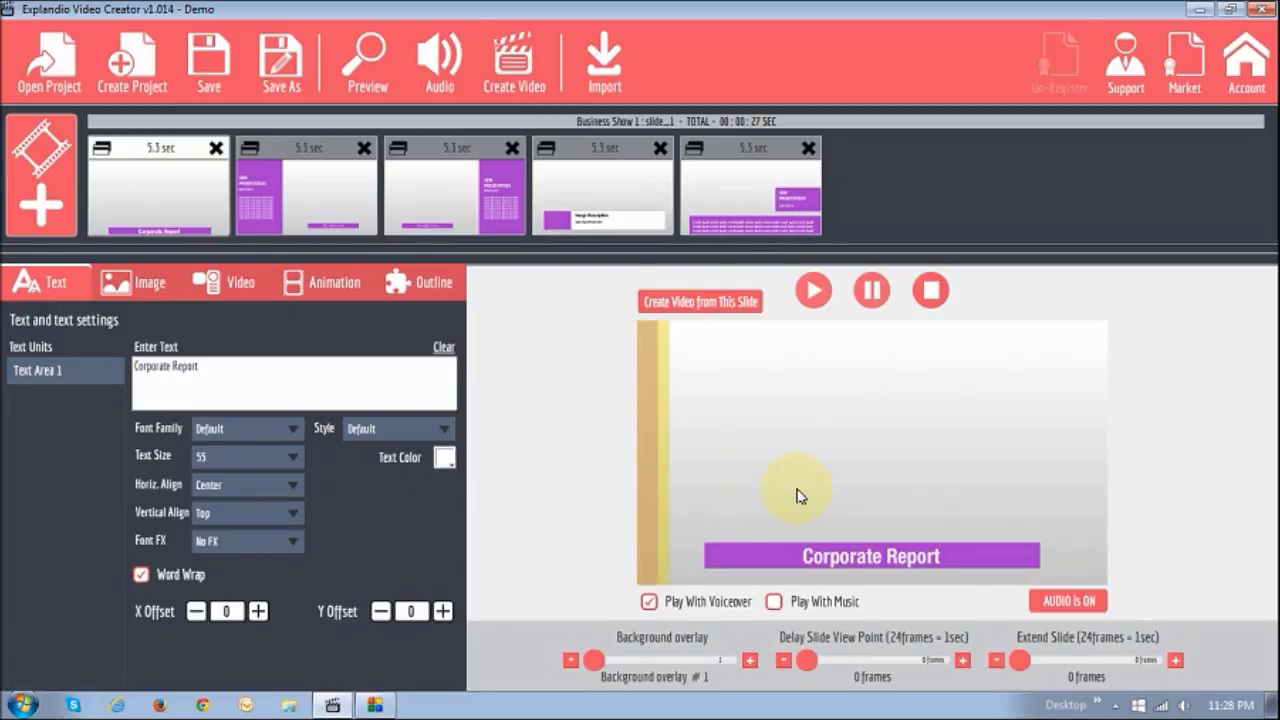
- Review the first slide's image areas, both video areas and the outline settings
click(151, 287)
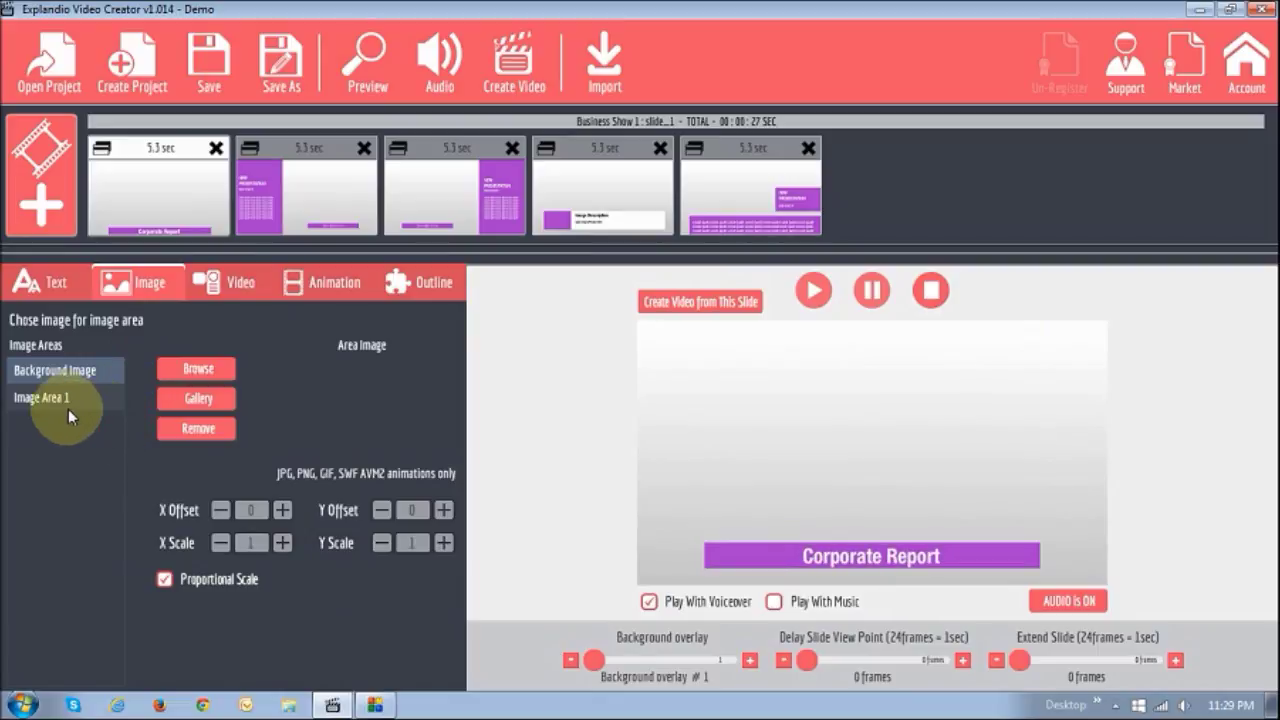
click(200, 430)
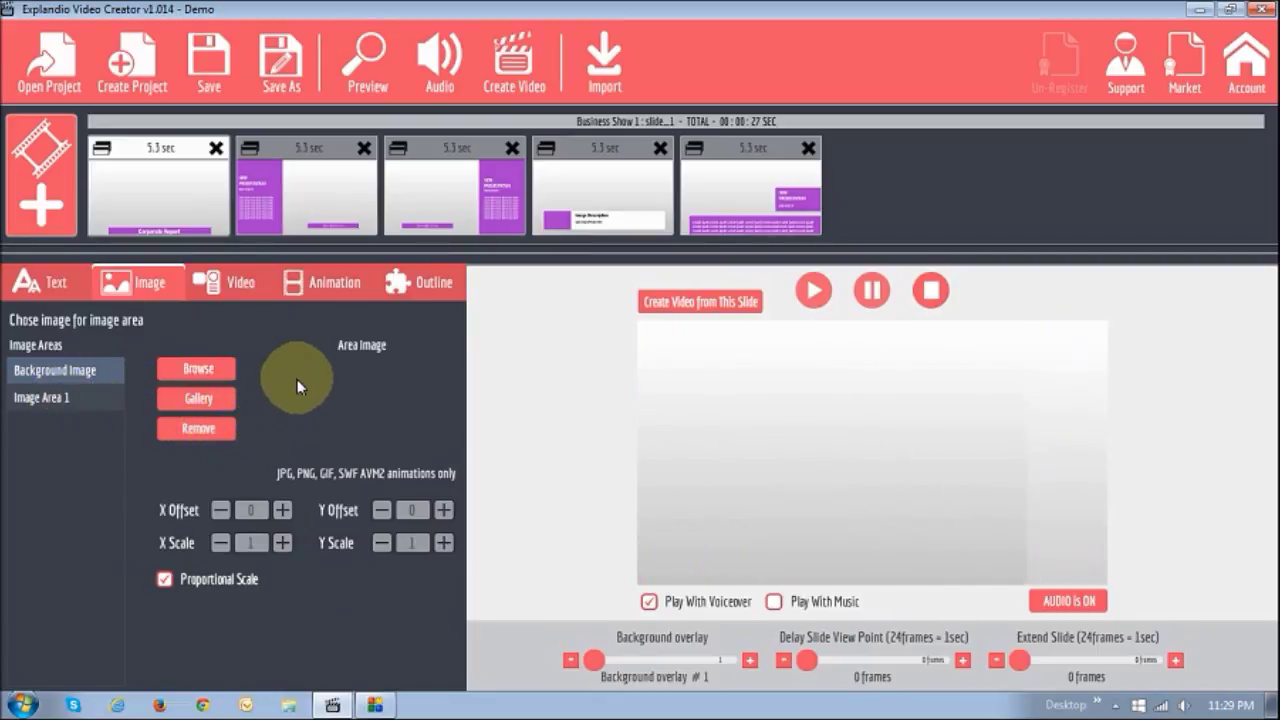
click(215, 283)
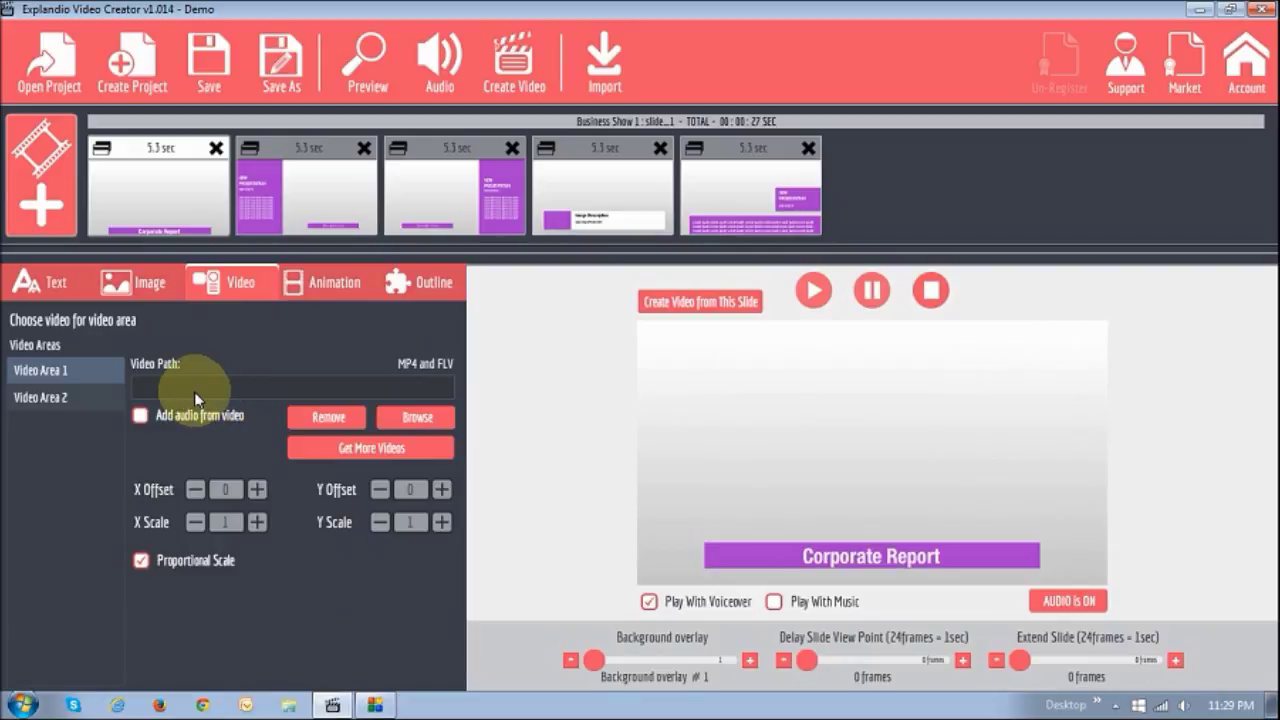
click(47, 410)
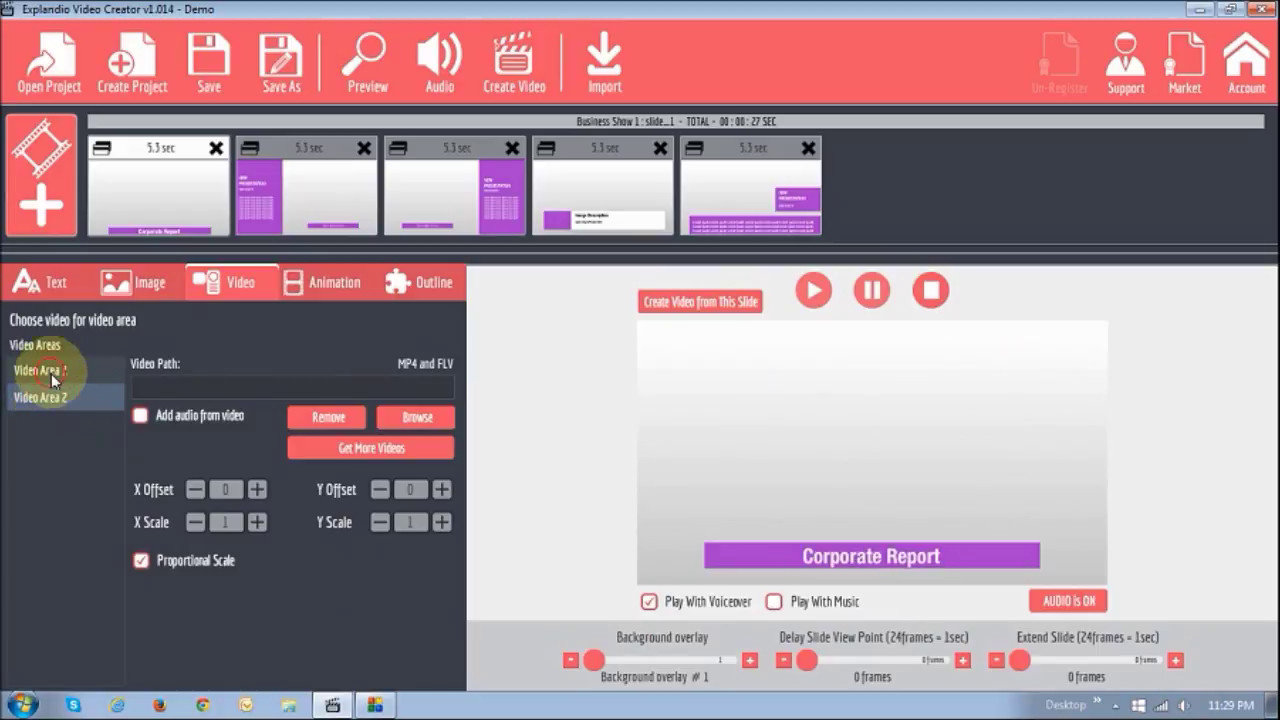
click(52, 376)
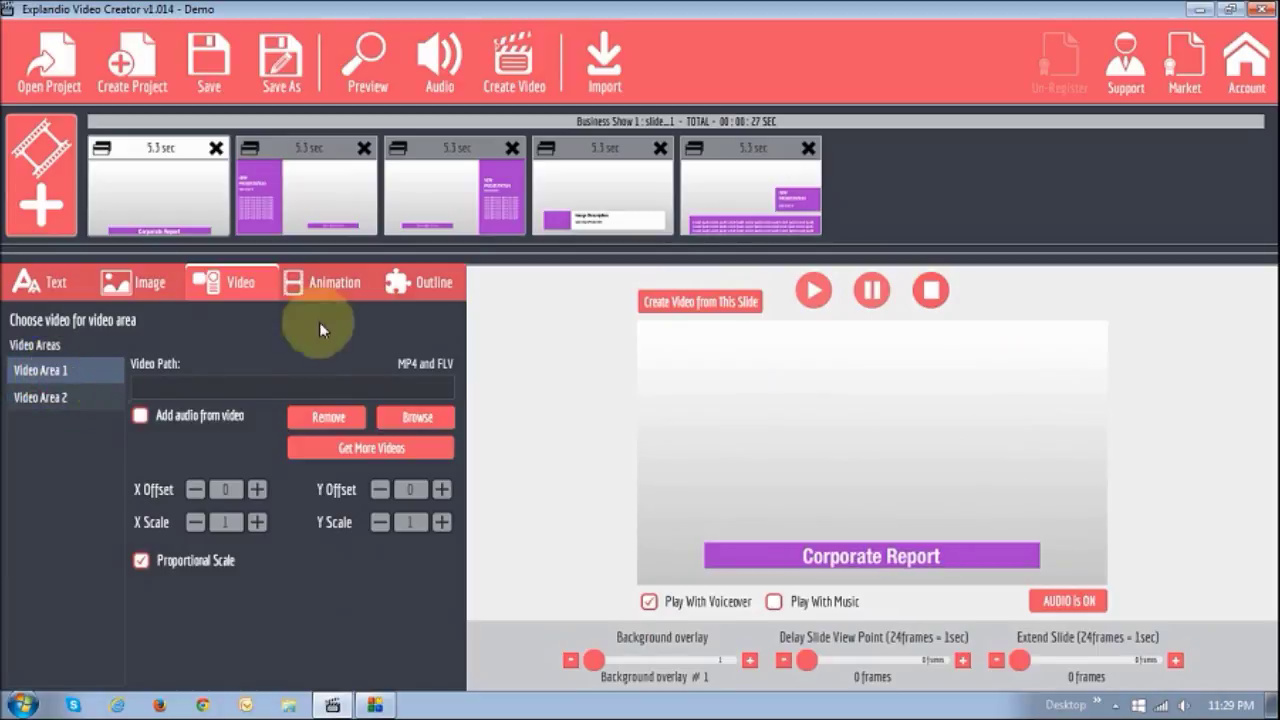
click(440, 282)
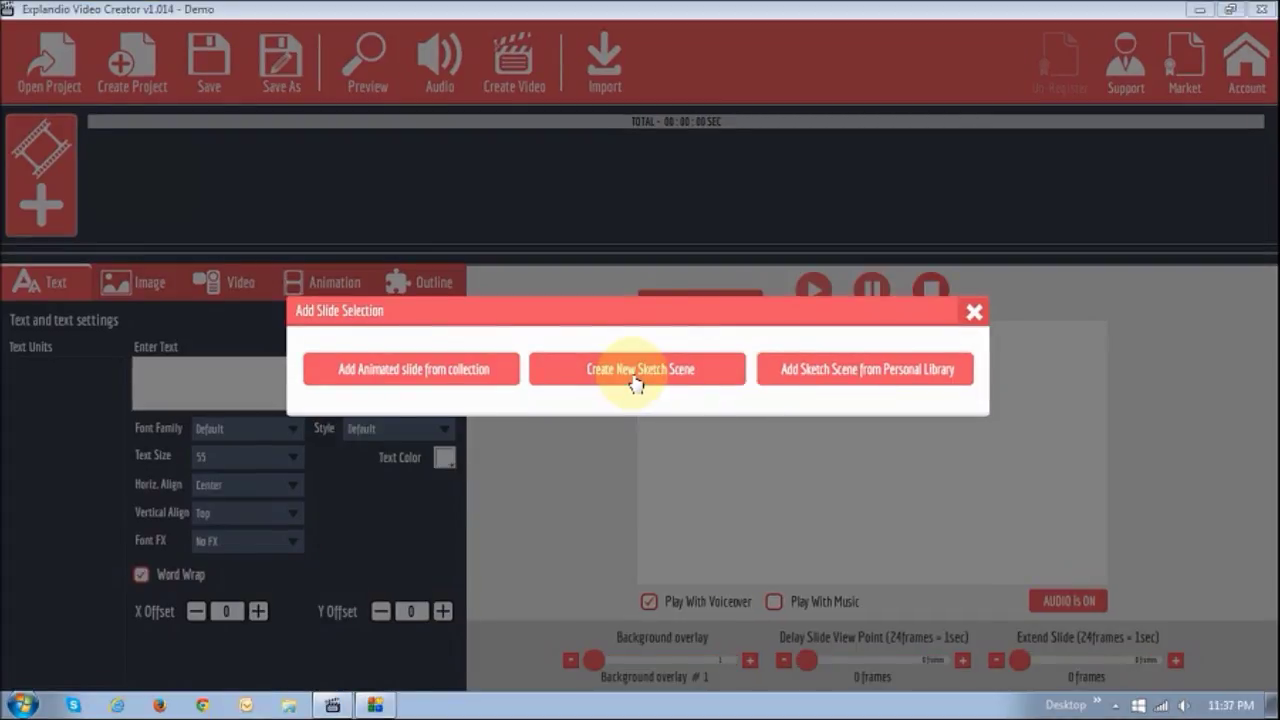
- Create a new sketch scene and add the first character with glasses from the 25 Male Business Characters SVG folder
click(634, 380)
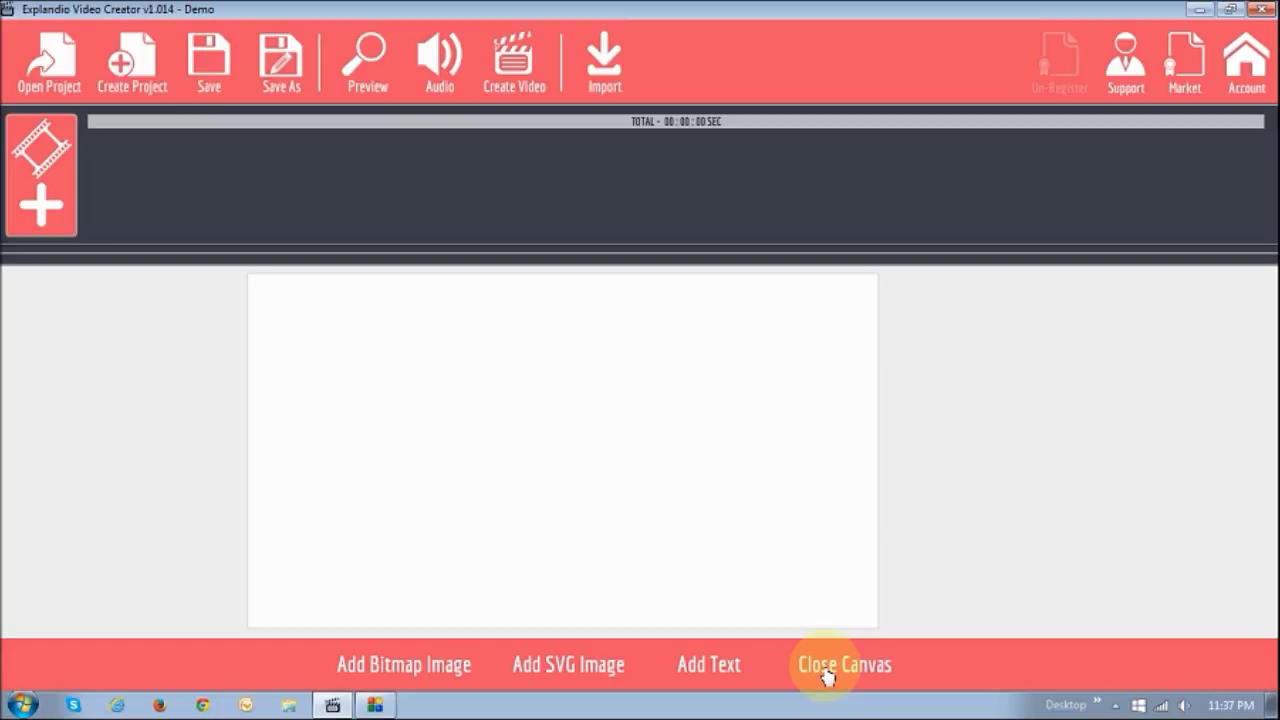
click(568, 668)
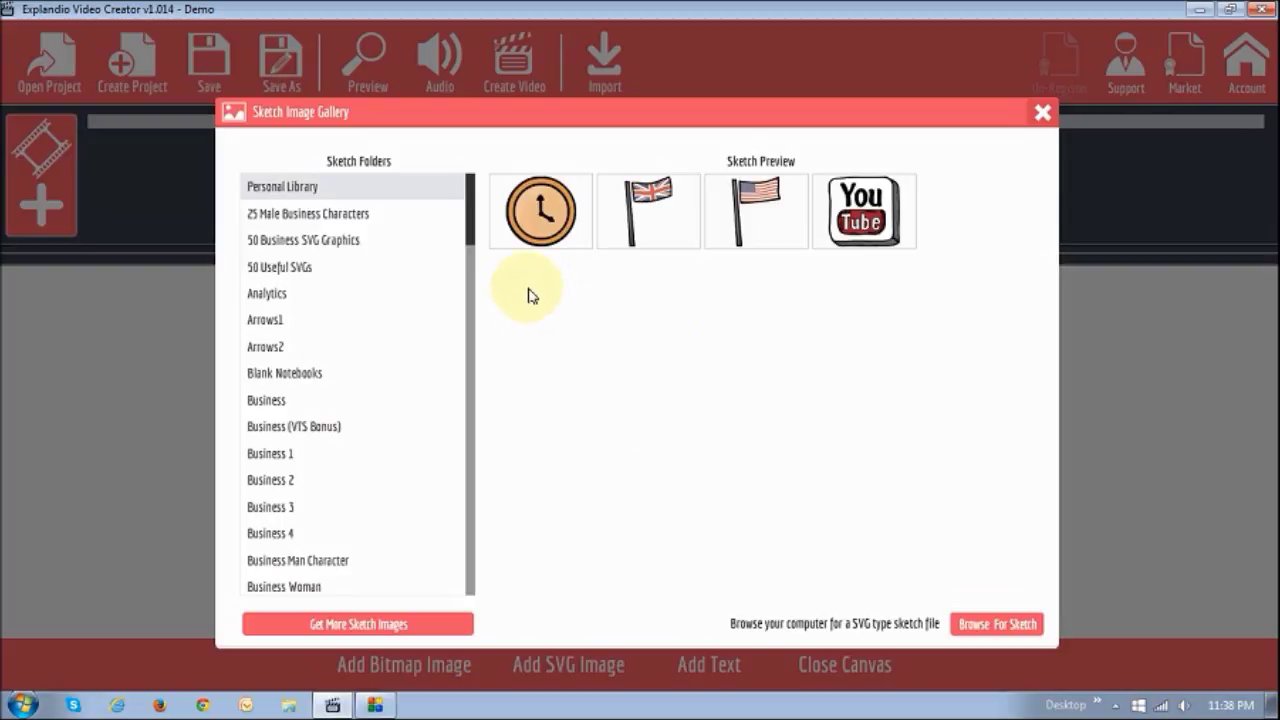
click(302, 222)
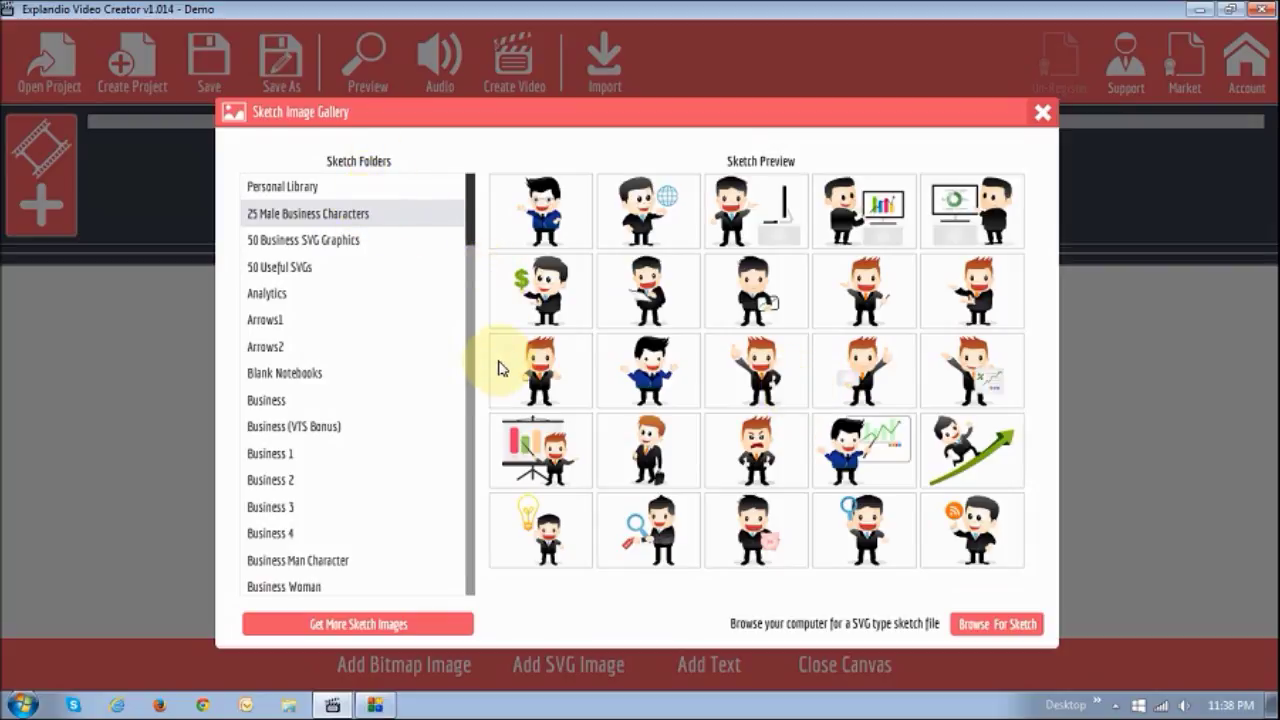
click(551, 215)
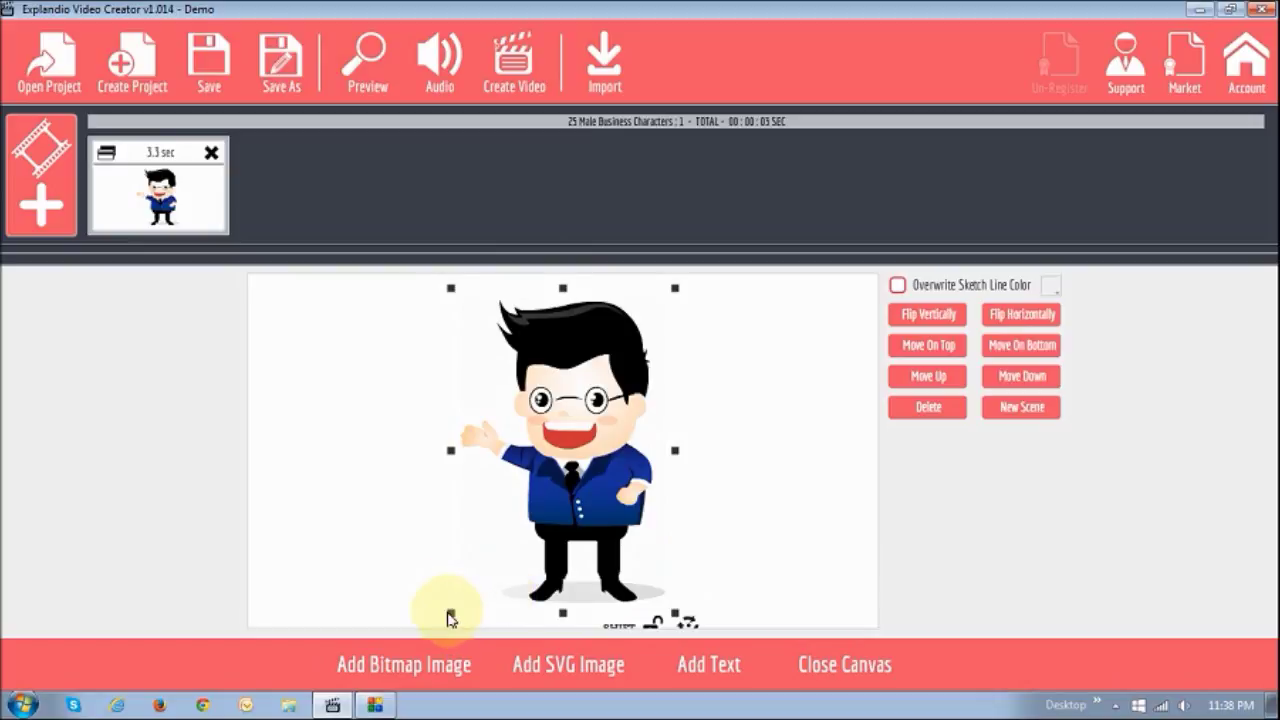
- Scale the businessman character down proportionally, tilt it slightly and move it just right of the canvas centre
drag(450, 289, 474, 327)
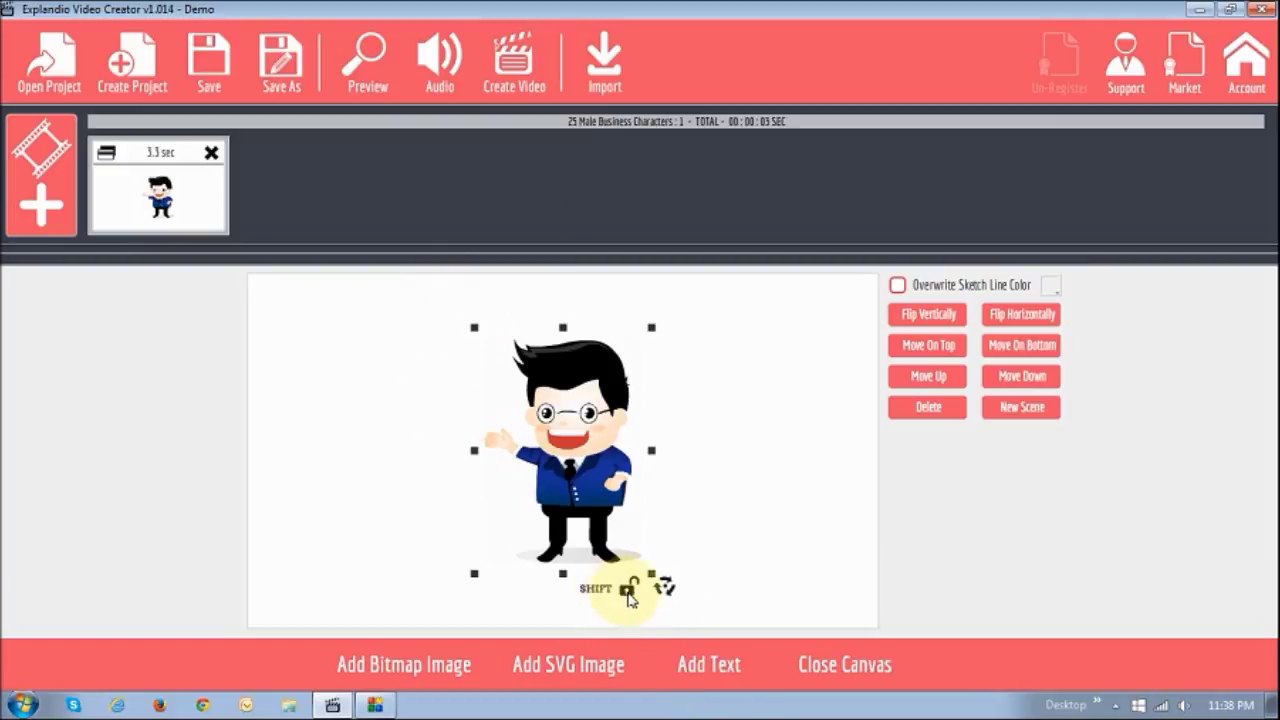
click(629, 590)
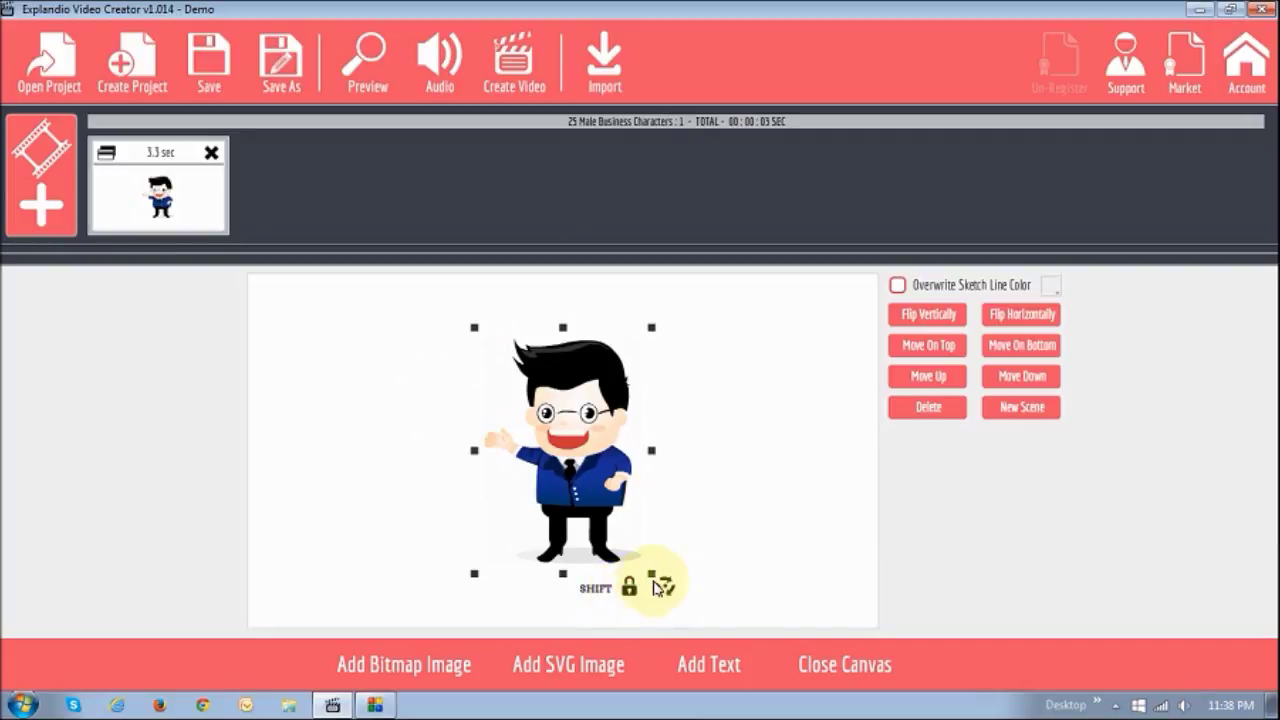
mouse_move(655, 575)
mouse_down()
mouse_move(640, 546)
mouse_move(665, 592)
mouse_move(648, 563)
mouse_up()
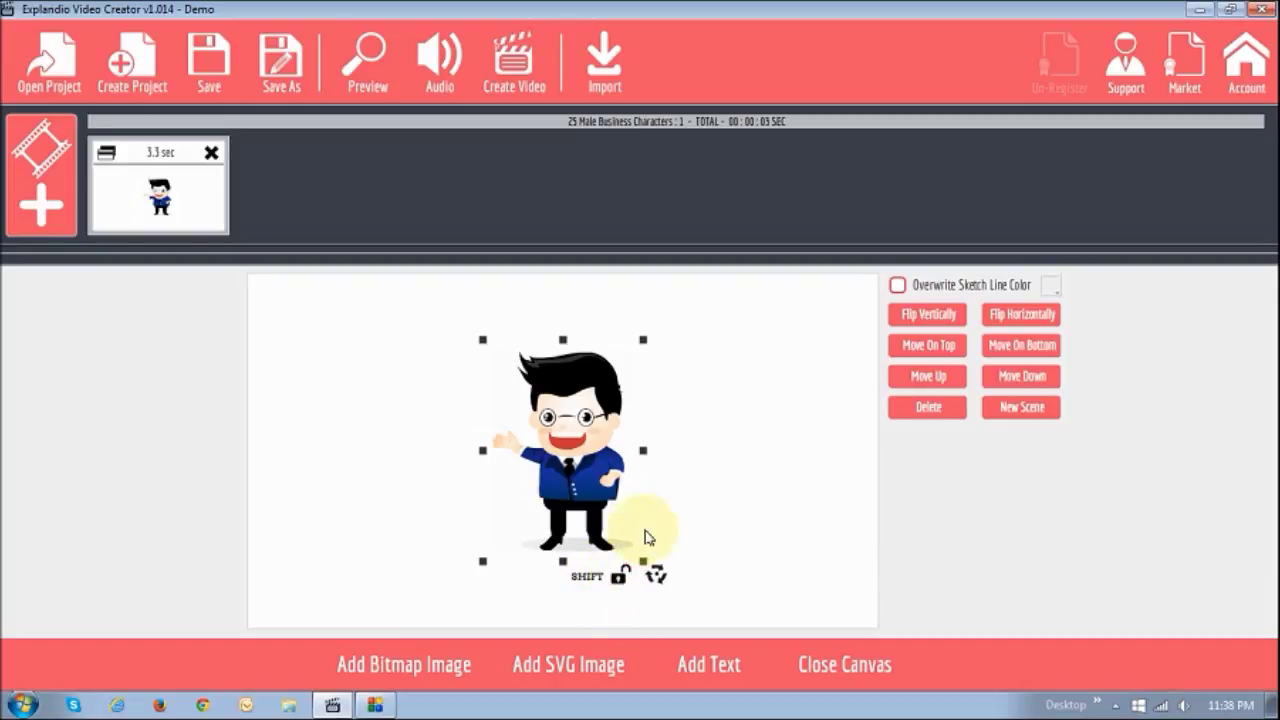
mouse_move(643, 456)
mouse_down()
mouse_move(669, 451)
mouse_move(646, 456)
mouse_up()
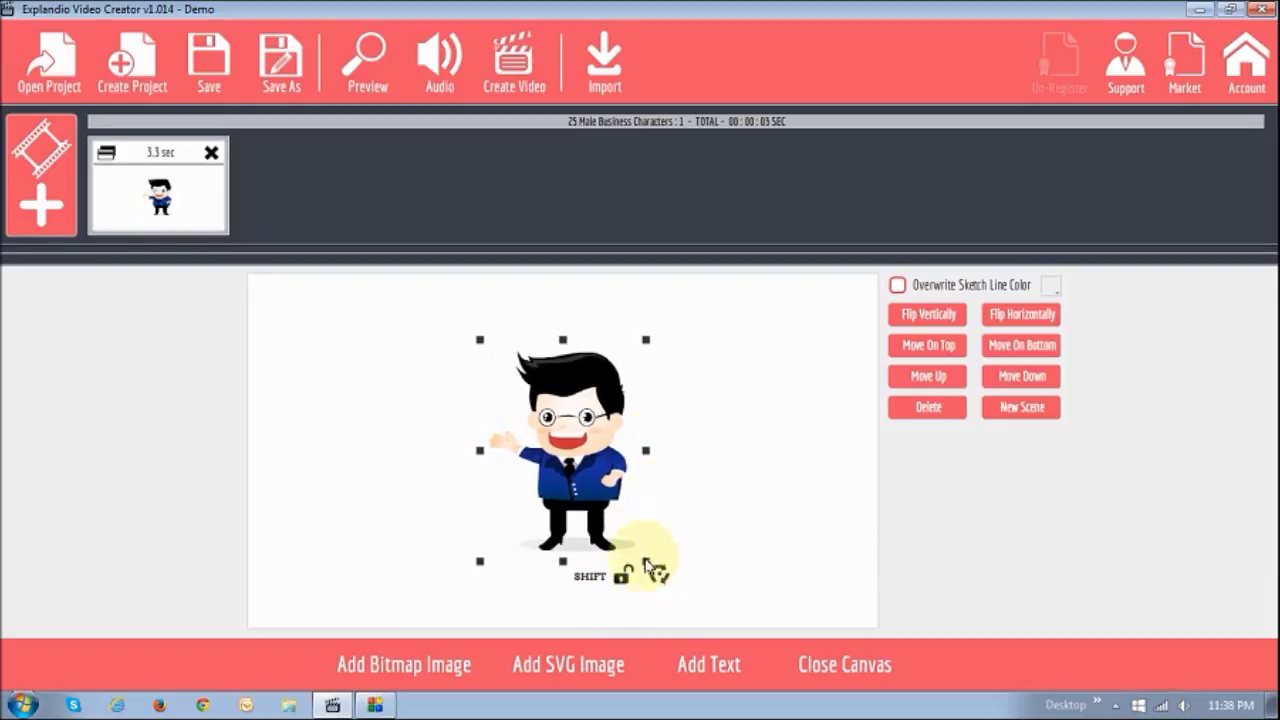
mouse_move(646, 562)
mouse_down()
mouse_move(632, 548)
mouse_move(656, 560)
mouse_move(643, 562)
mouse_move(652, 552)
mouse_move(664, 580)
mouse_move(705, 562)
mouse_move(615, 597)
mouse_move(673, 583)
mouse_move(683, 567)
mouse_move(660, 578)
mouse_up()
drag(569, 459, 615, 463)
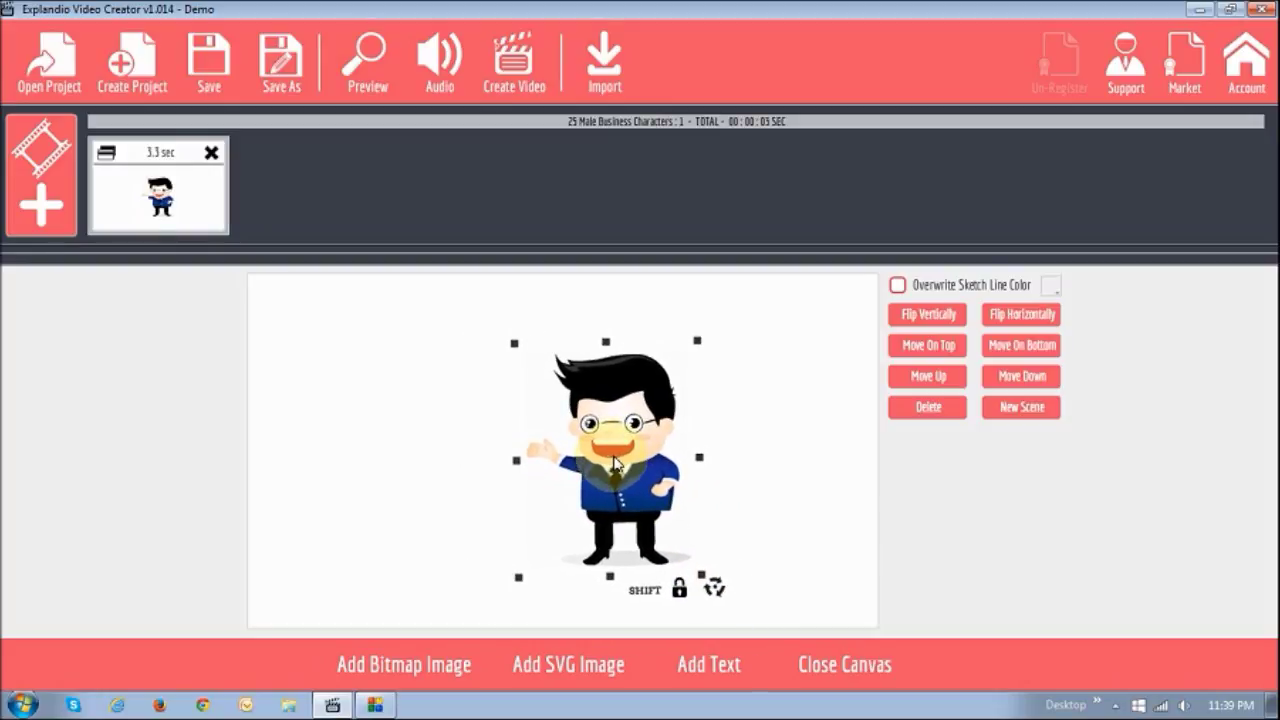
- Add a text sketch to the left of the businessman and shift the character further right to make room
click(716, 684)
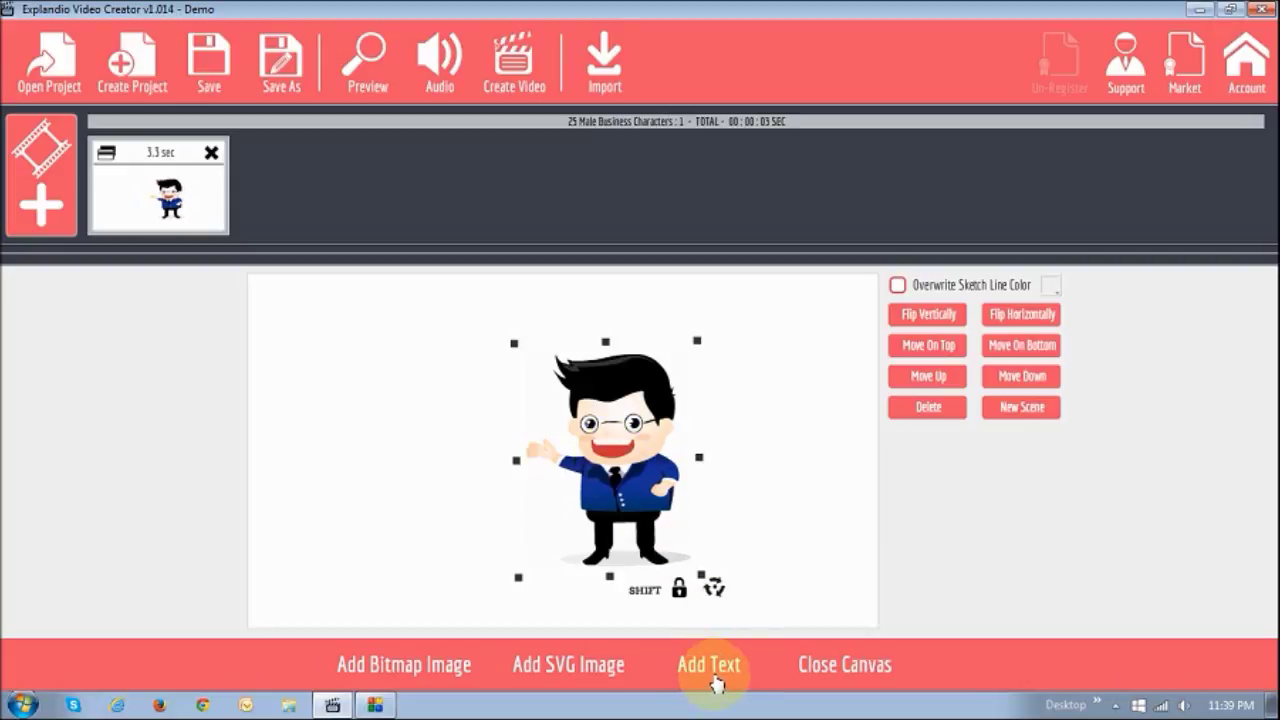
click(709, 667)
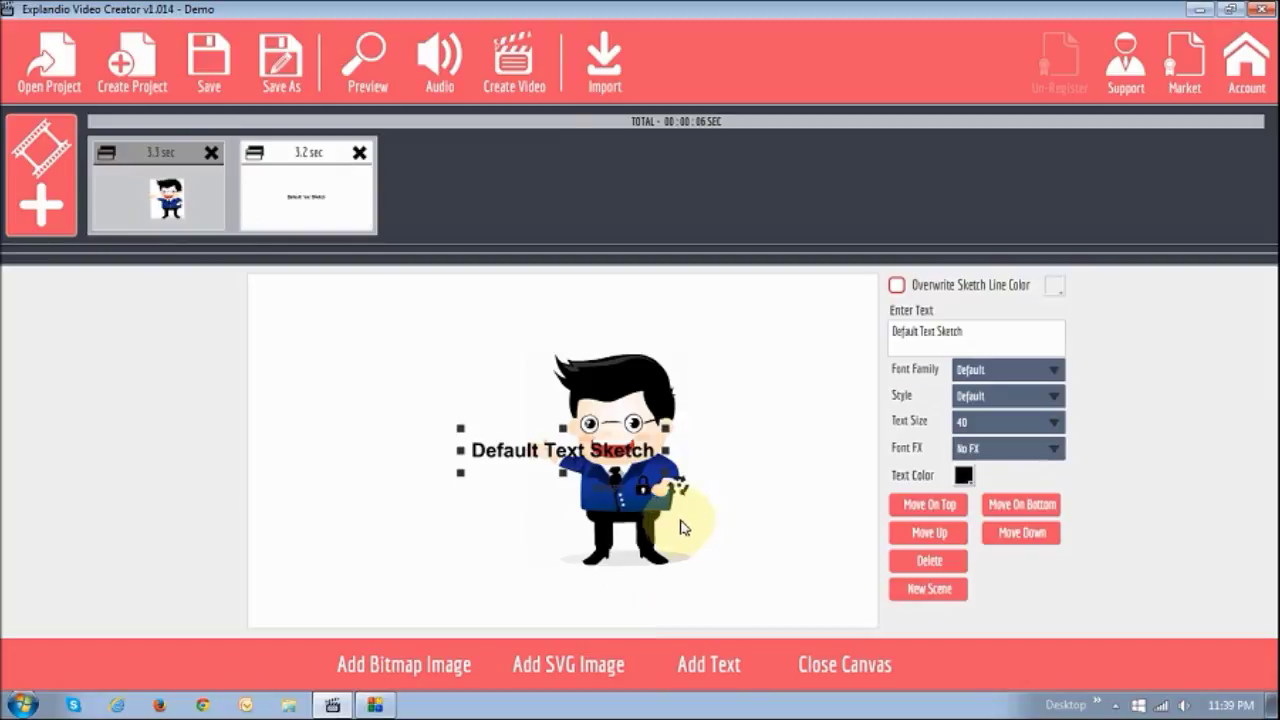
mouse_move(594, 450)
mouse_down()
mouse_move(503, 445)
mouse_move(455, 414)
mouse_up()
drag(620, 430, 655, 420)
drag(437, 422, 430, 418)
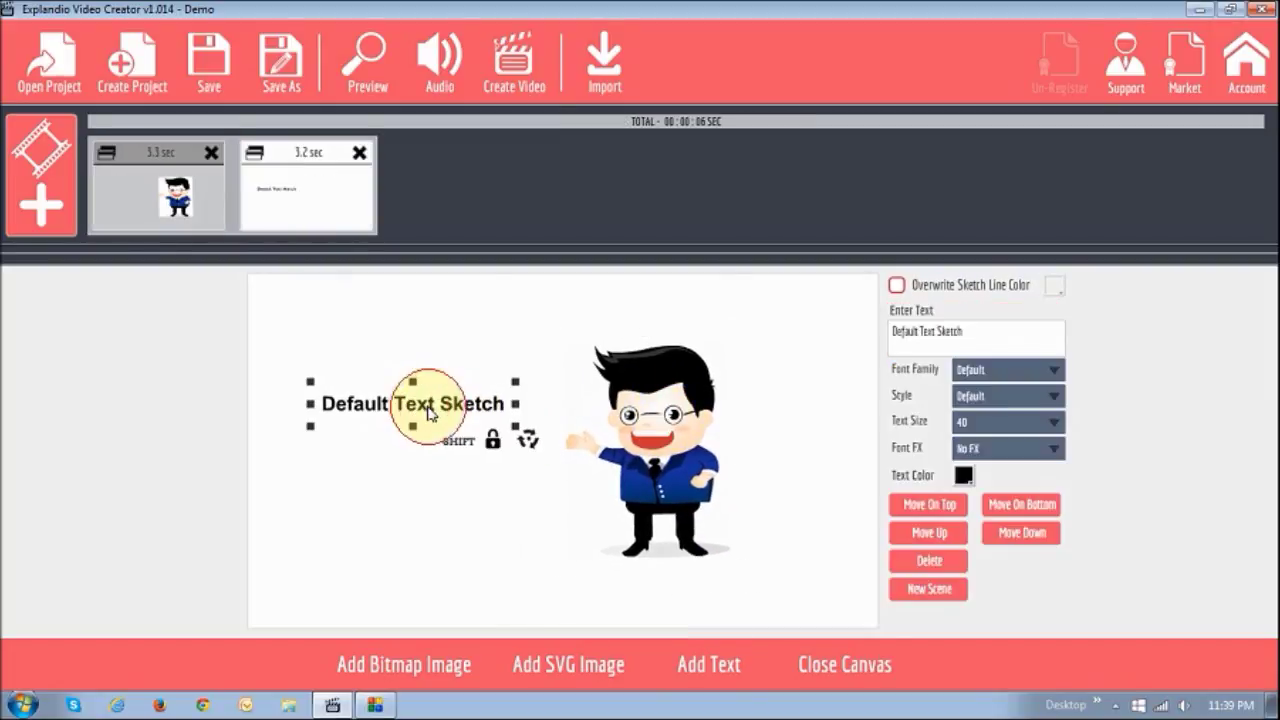
drag(694, 418, 705, 430)
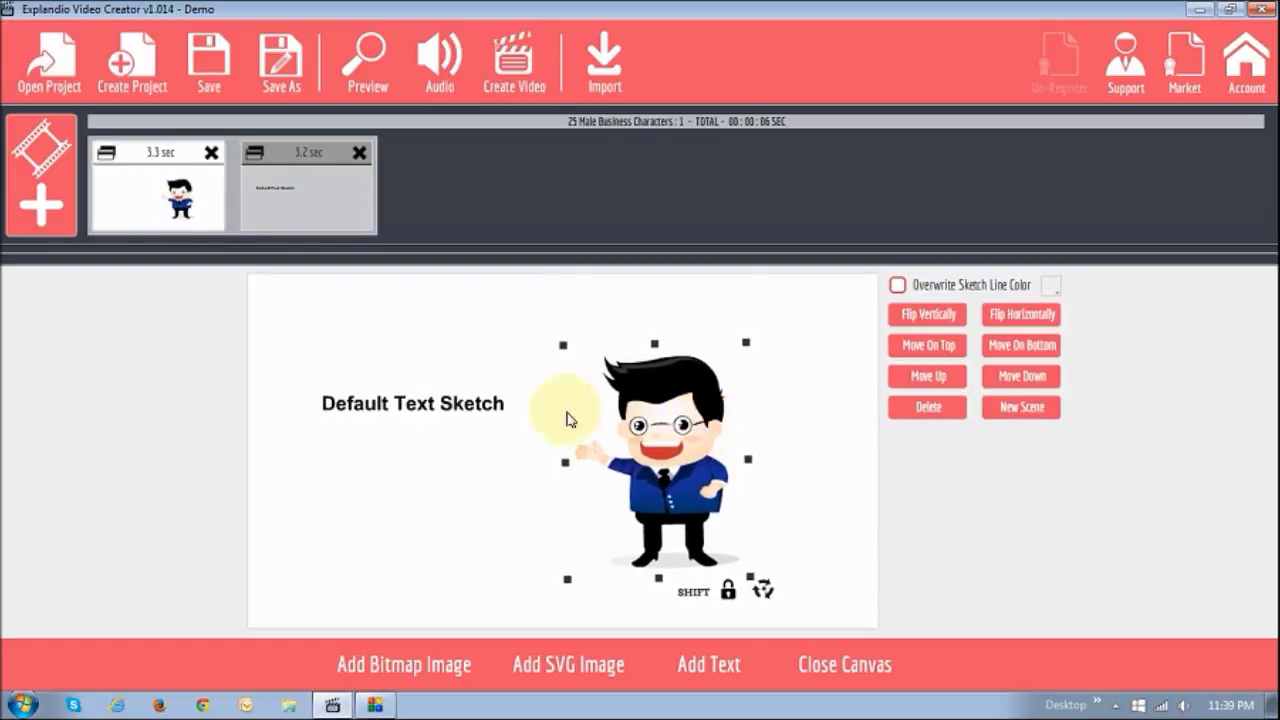
- Replace the default wording of the text sketch with "Hey Guys!"
click(434, 414)
triple_click(955, 331)
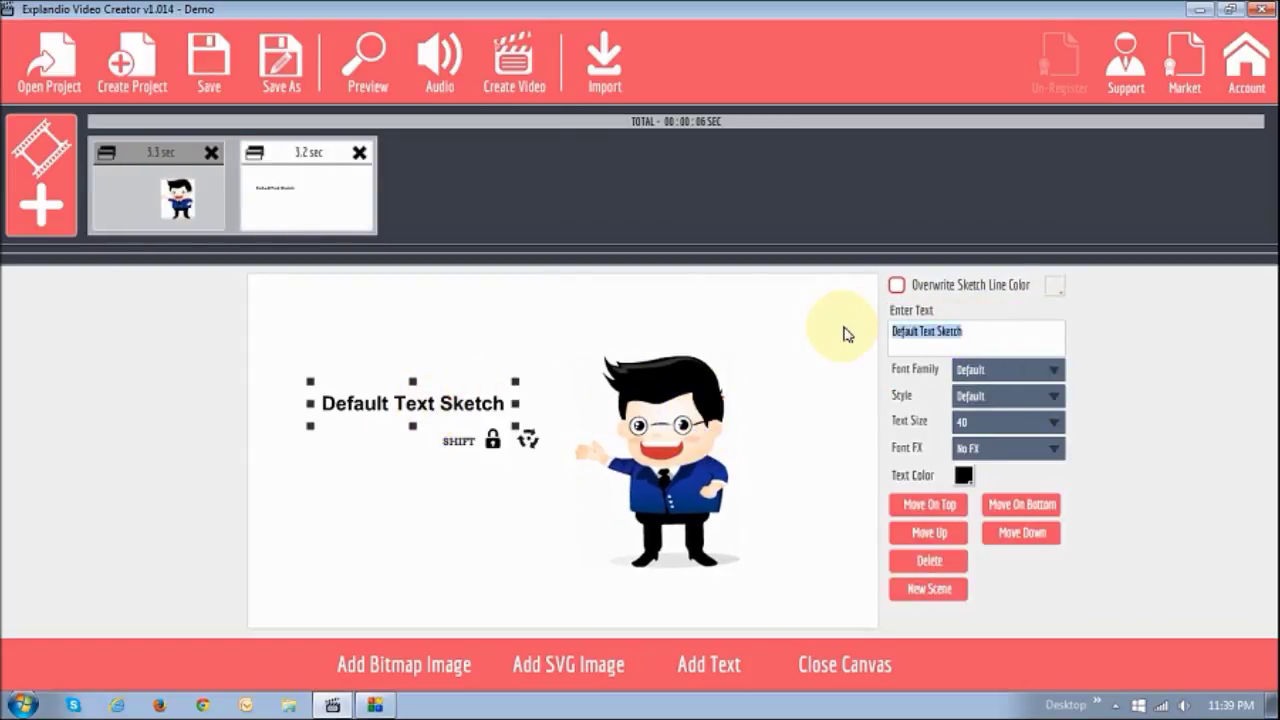
text(Hwy)
key(BackSpace)
key(BackSpace)
text(e)
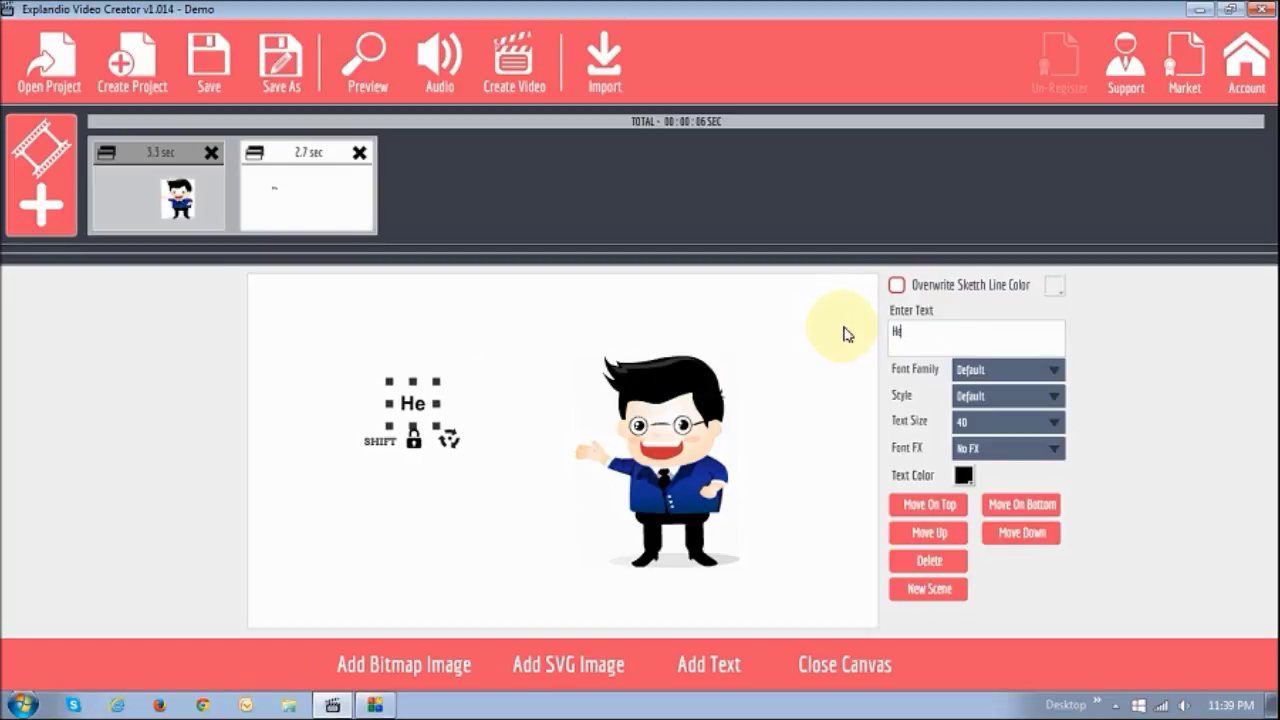
text(y Guys)
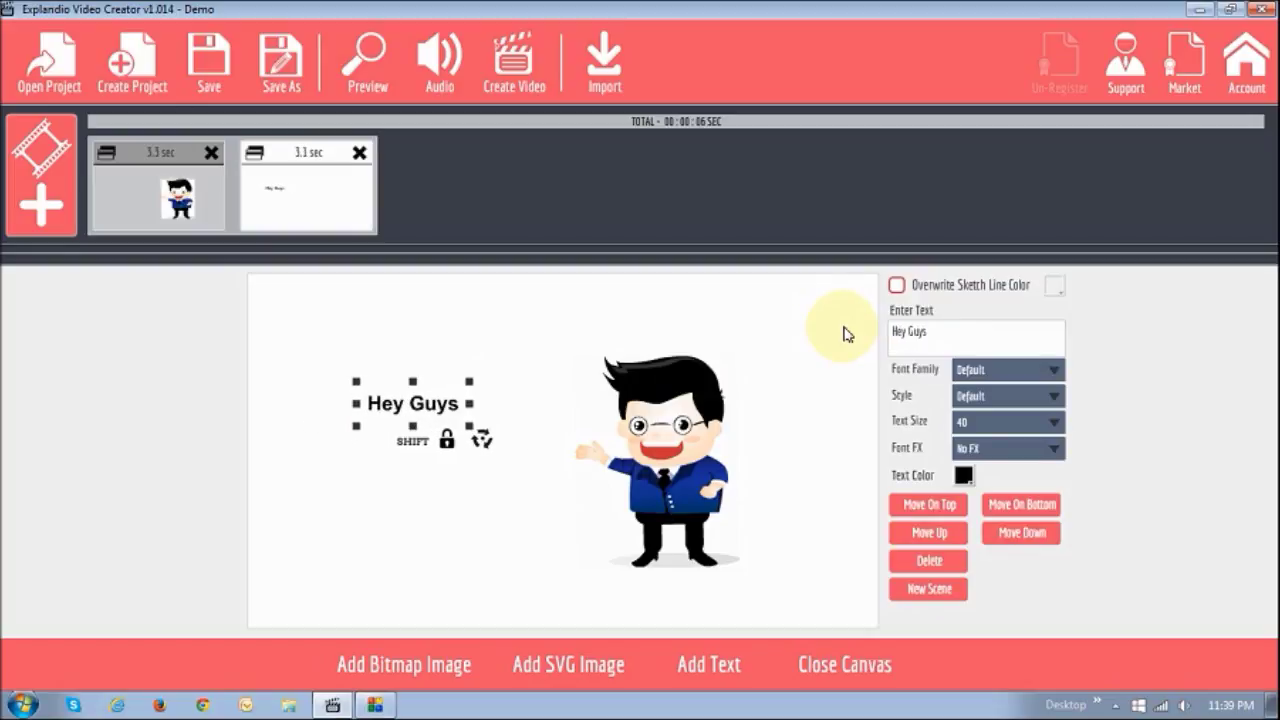
text(!)
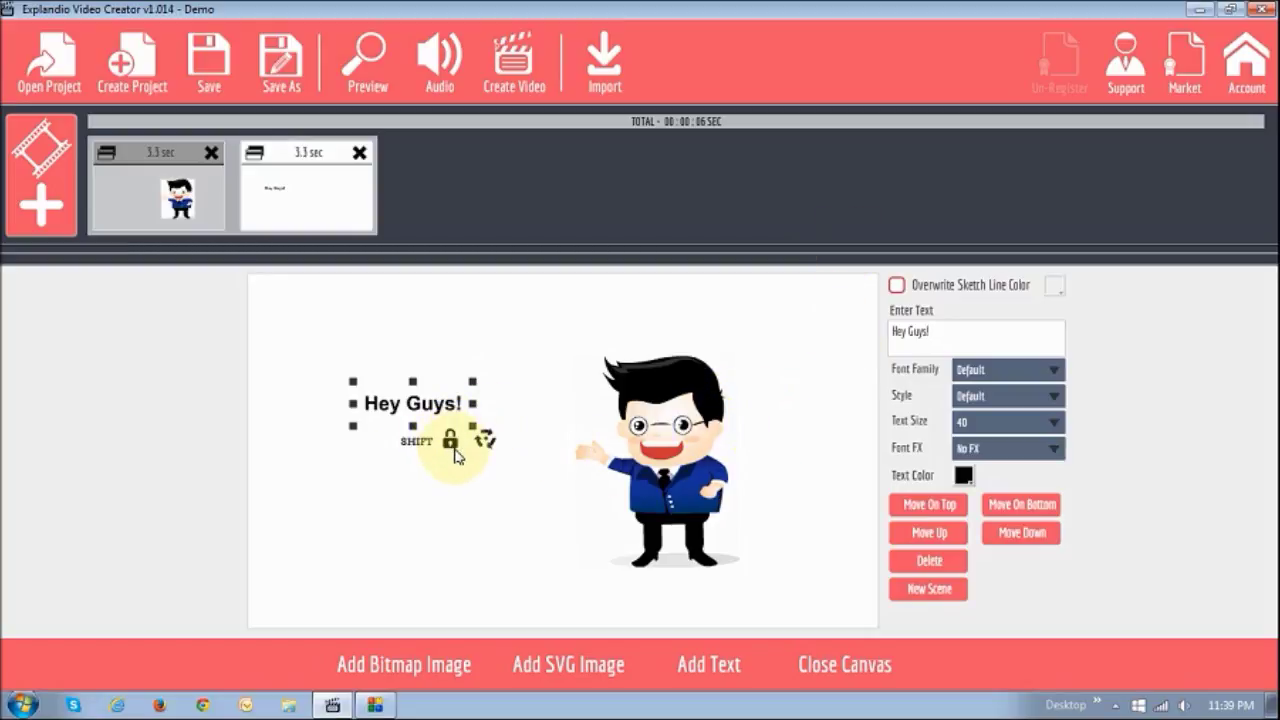
- Enlarge the "Hey Guys!" text slightly, tilt it counterclockwise and reposition it beside the businessman character
drag(472, 436, 510, 452)
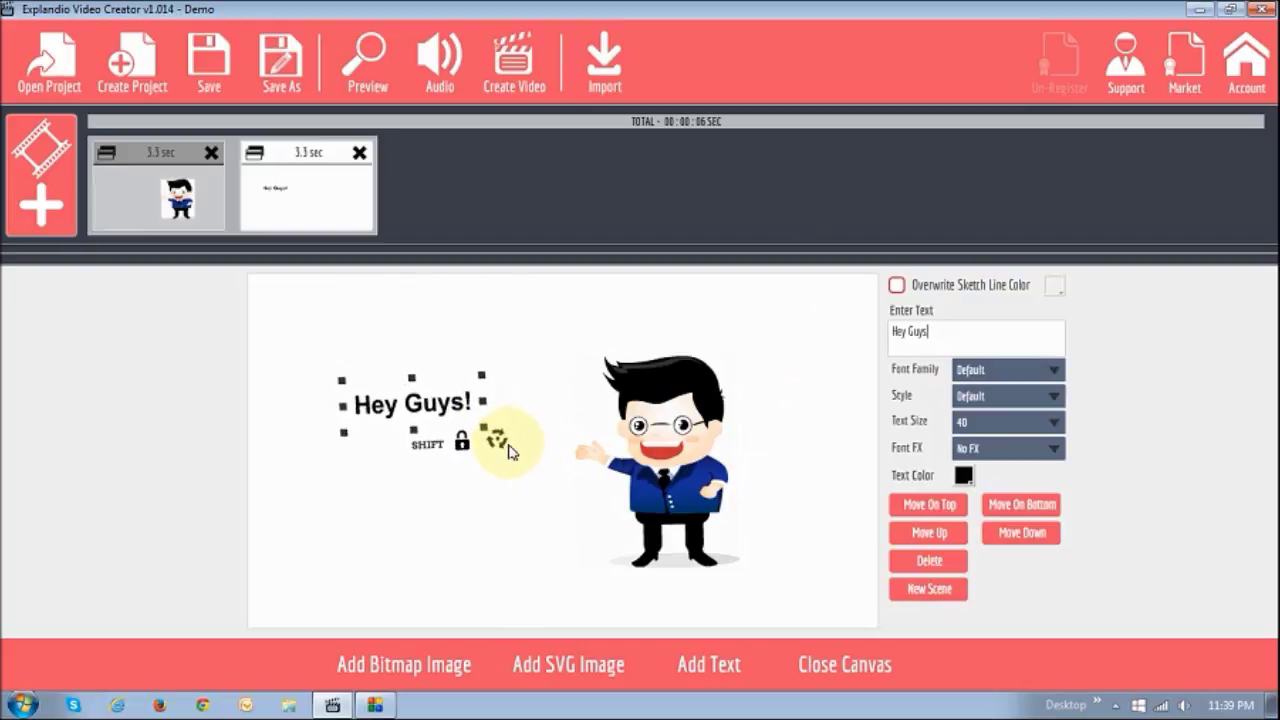
mouse_move(452, 414)
mouse_down()
mouse_move(507, 381)
mouse_move(476, 416)
mouse_move(458, 378)
mouse_move(458, 394)
mouse_move(477, 395)
mouse_move(463, 403)
mouse_up()
click(680, 456)
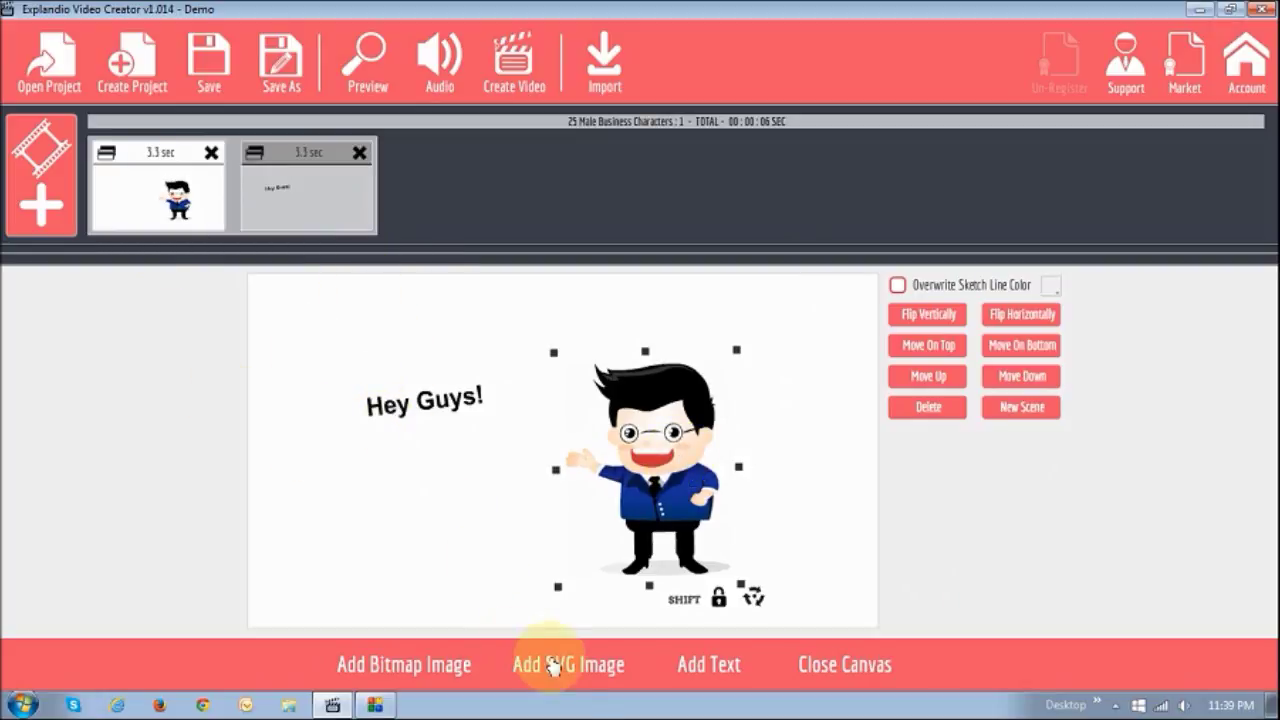
- Add the rectangular speech bubble with a lightning-shaped tail from the Callout sketch folder
click(578, 666)
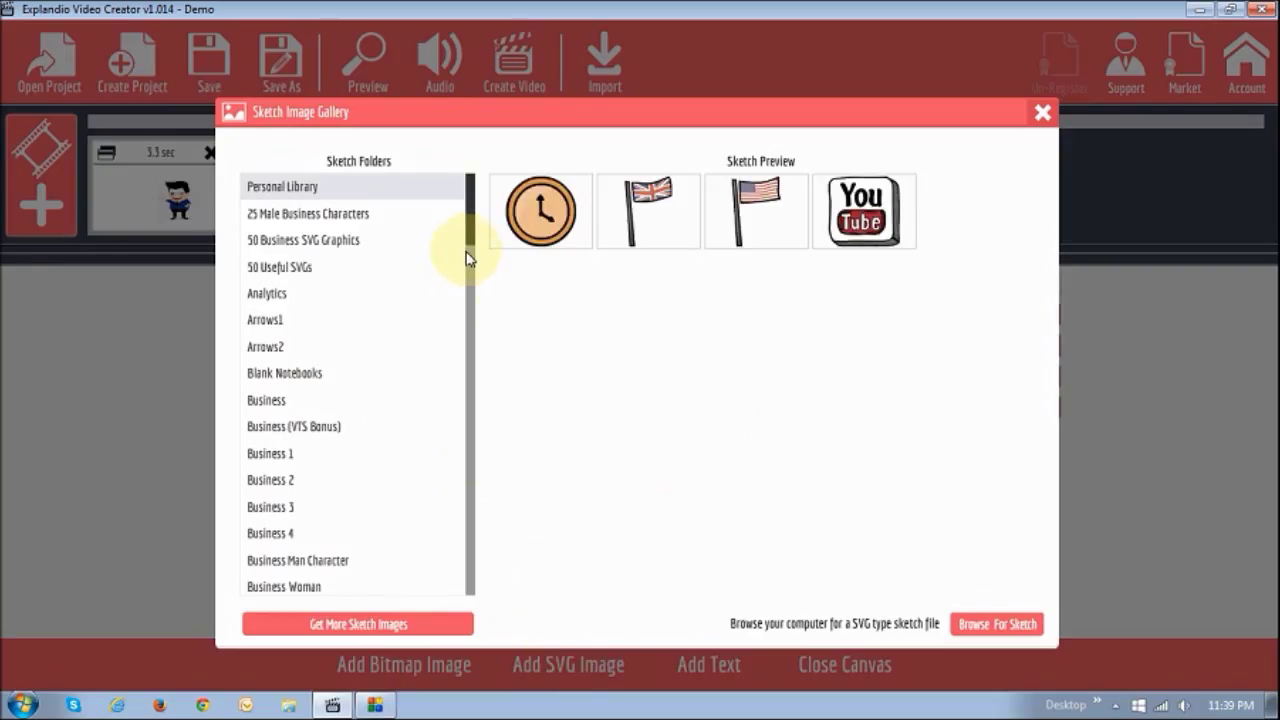
drag(467, 234, 471, 263)
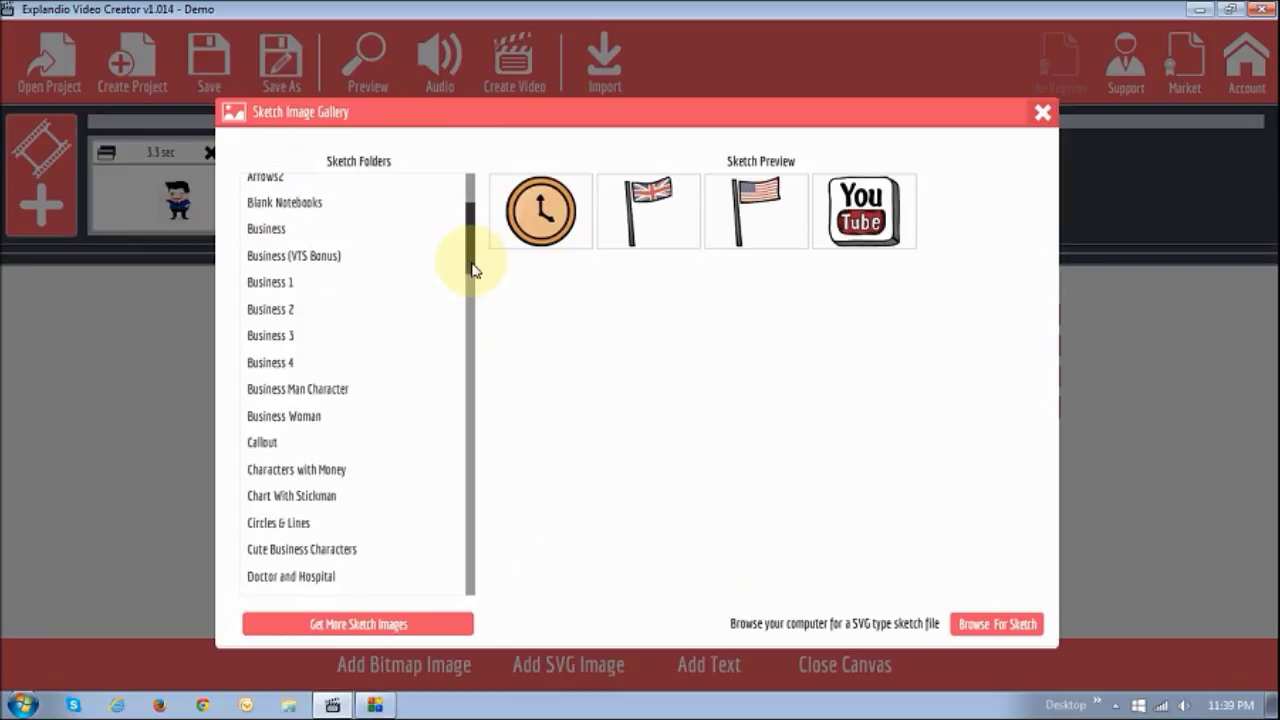
click(284, 447)
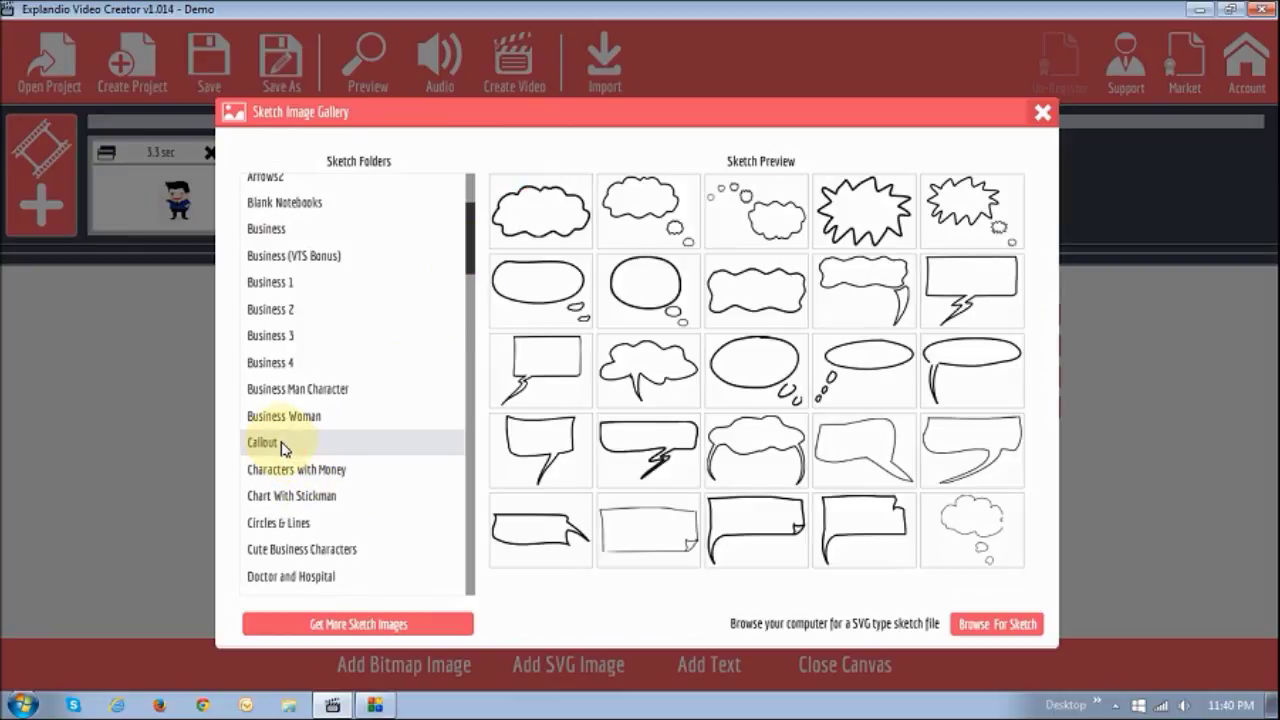
click(968, 302)
- Resize, mirror and tilt the speech bubble so it frames "Hey Guys!" with its tail towards the businessman, aligning the text inside
drag(555, 443, 395, 391)
drag(337, 352, 298, 316)
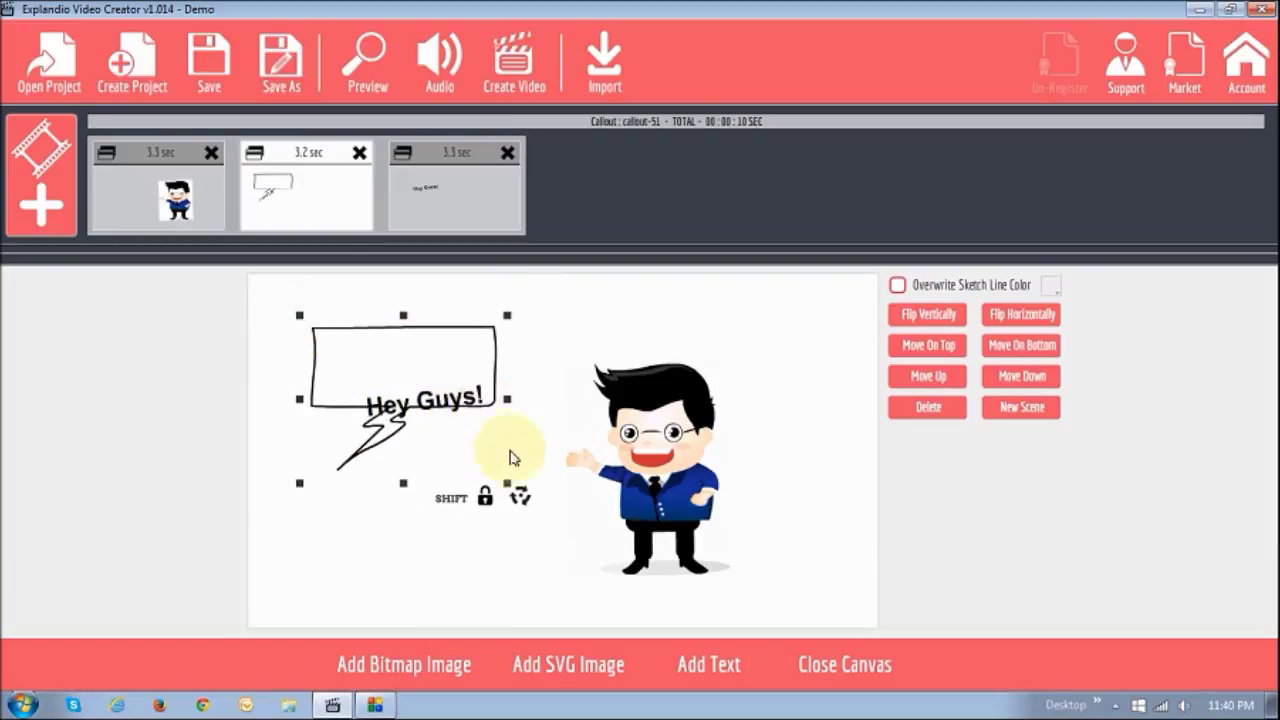
drag(506, 314, 522, 450)
drag(470, 410, 420, 503)
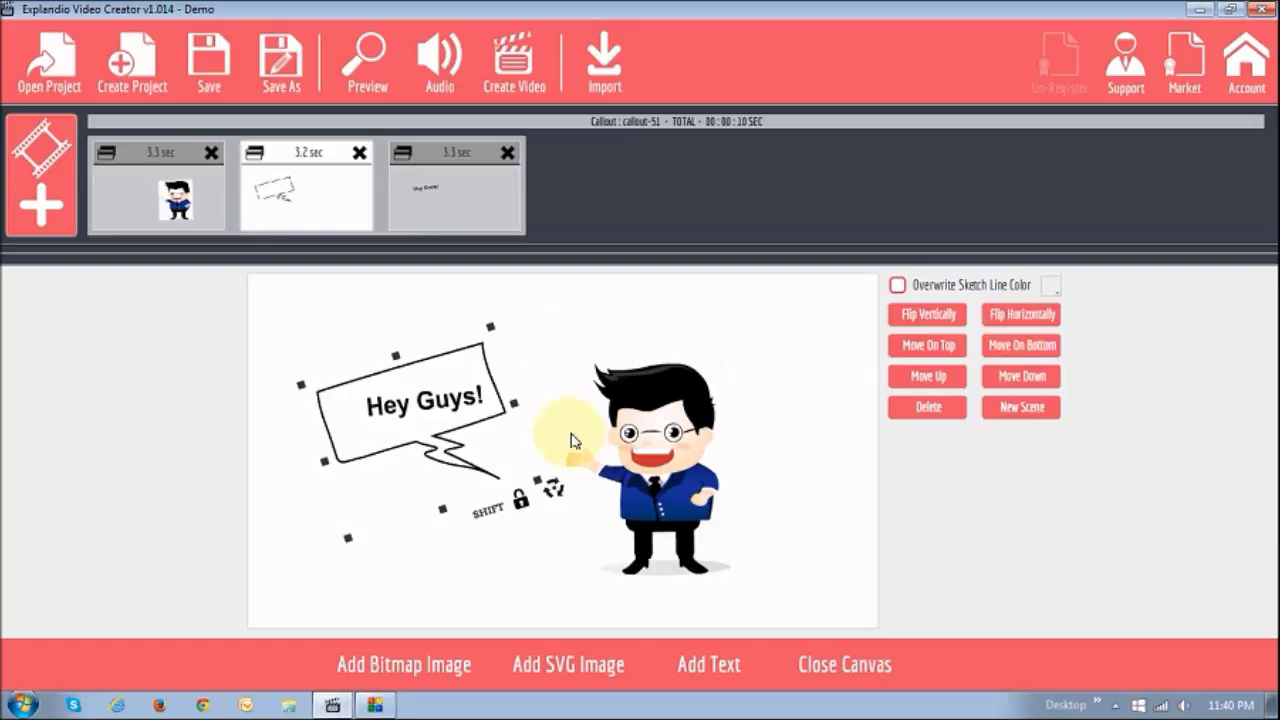
drag(483, 408, 457, 386)
click(471, 388)
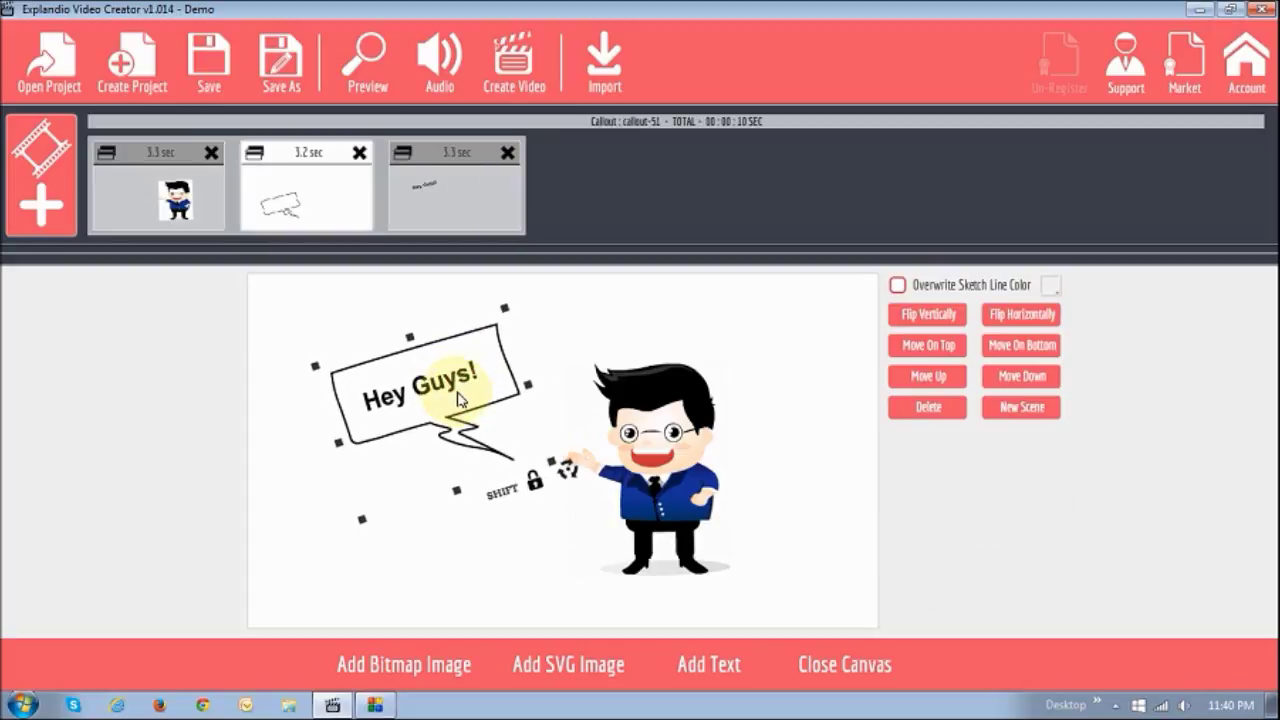
- Move the businessman character slightly closer to the speech bubble and down, and close the canvas
click(705, 483)
drag(705, 483, 696, 485)
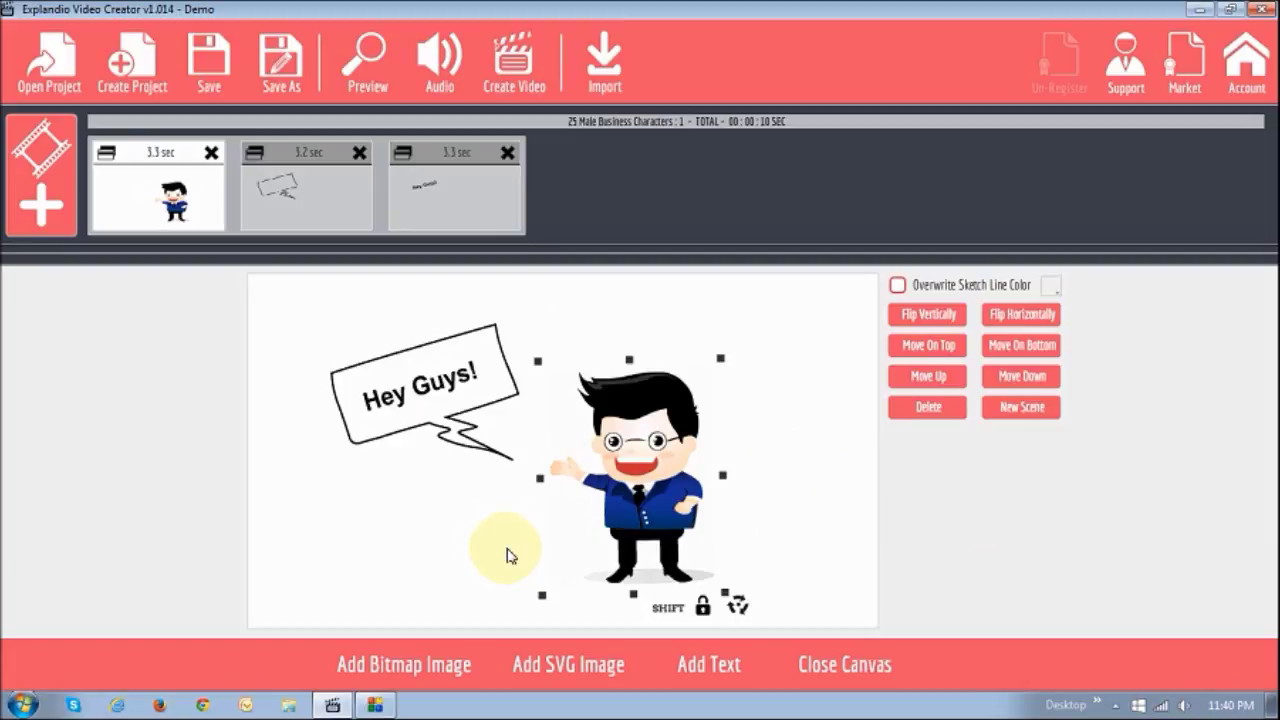
click(855, 672)
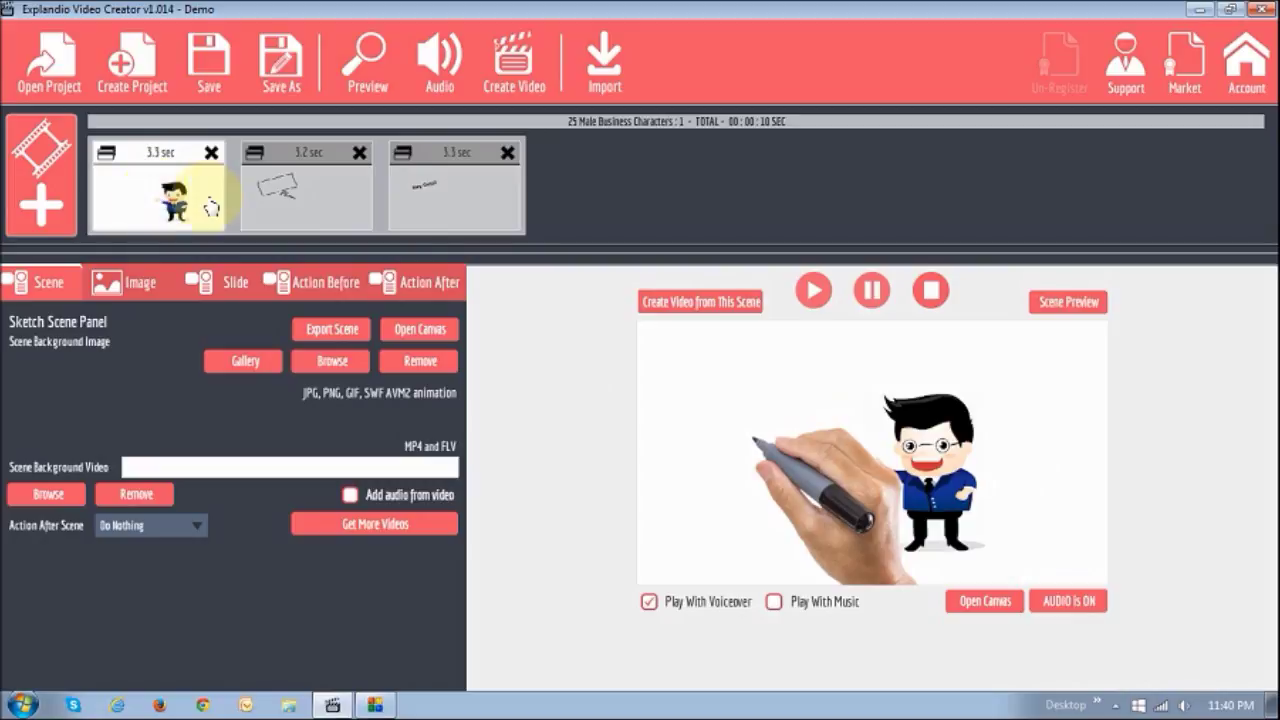
- Play the sketch animations of the speech bubble and the "Hey Guys!" text, and preview the whole project
click(318, 203)
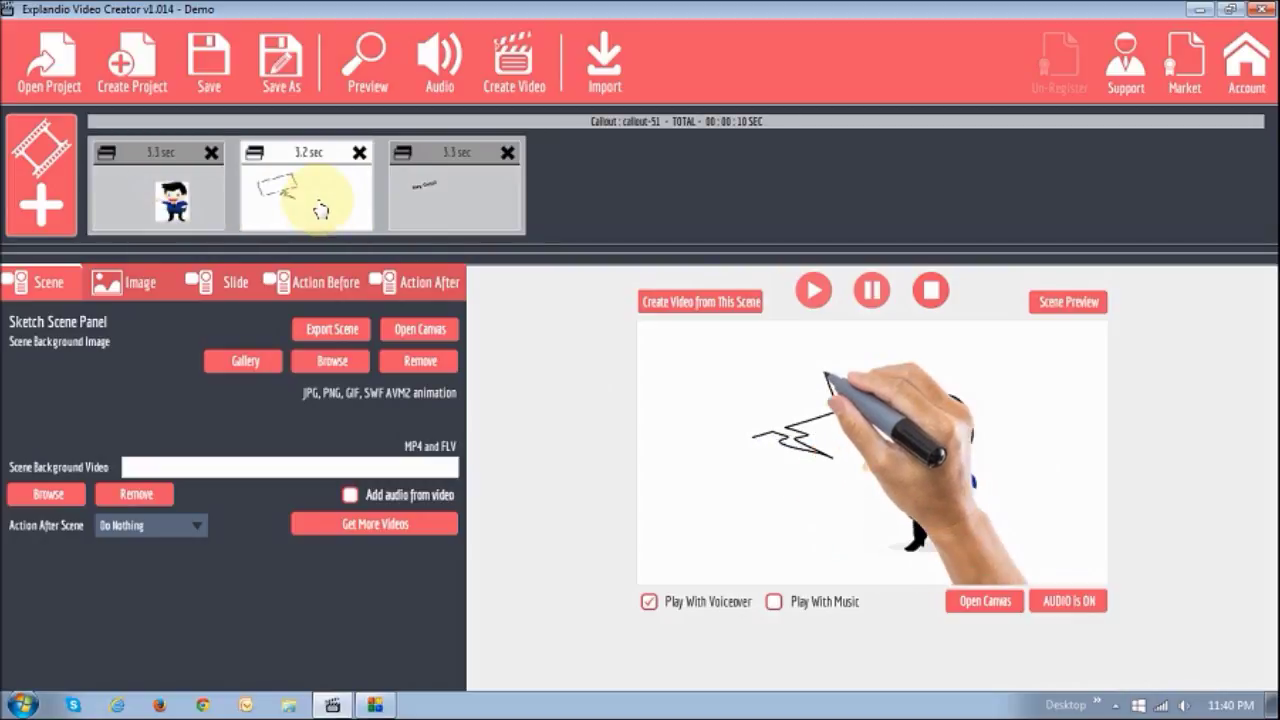
click(416, 205)
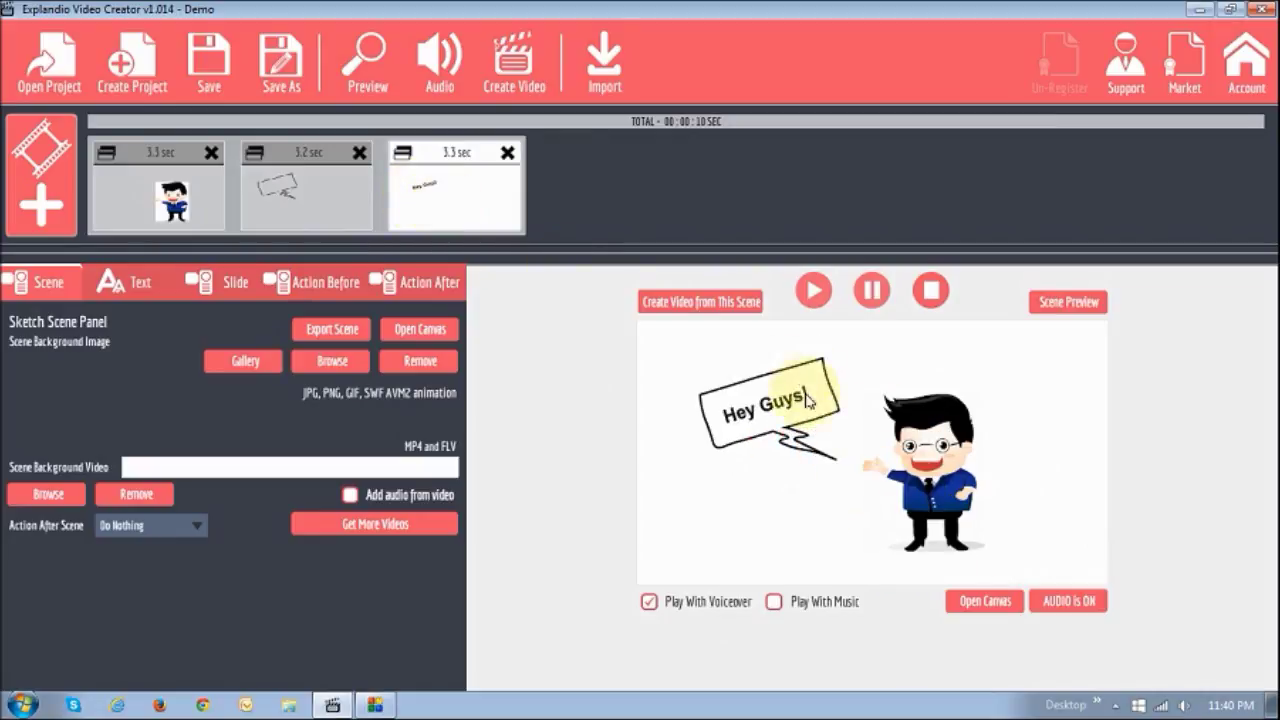
click(370, 82)
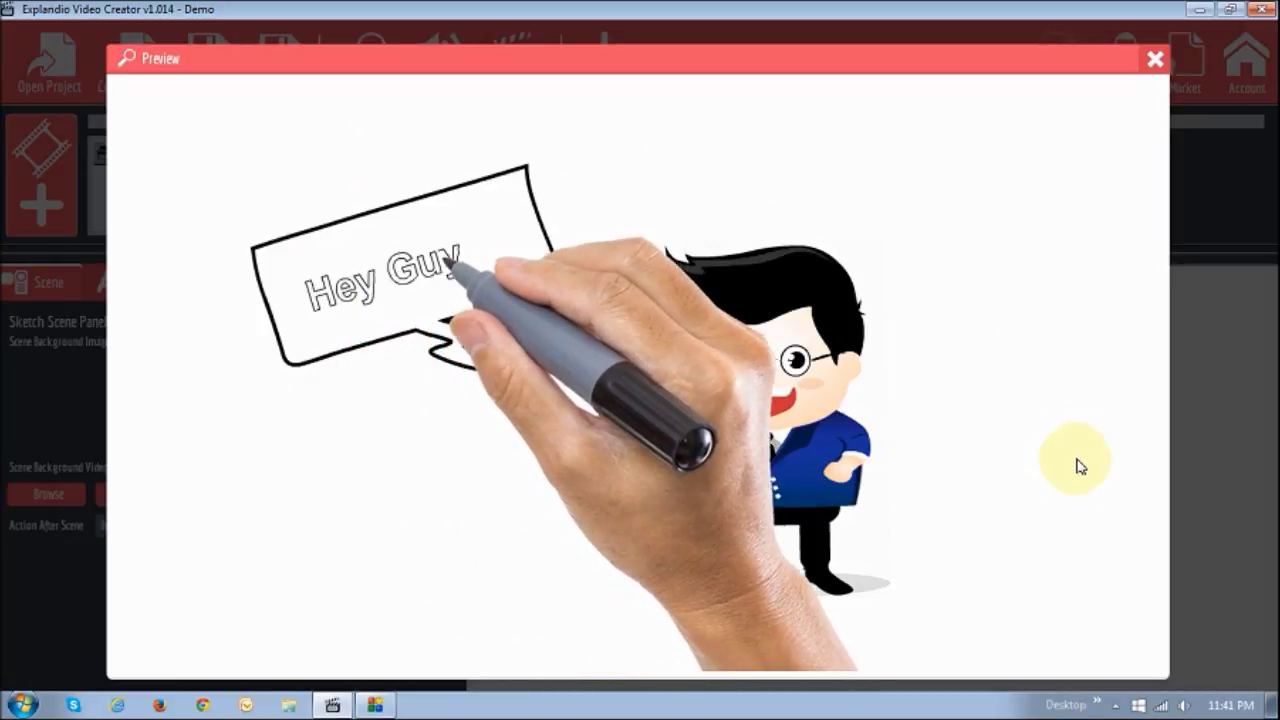
click(1156, 60)
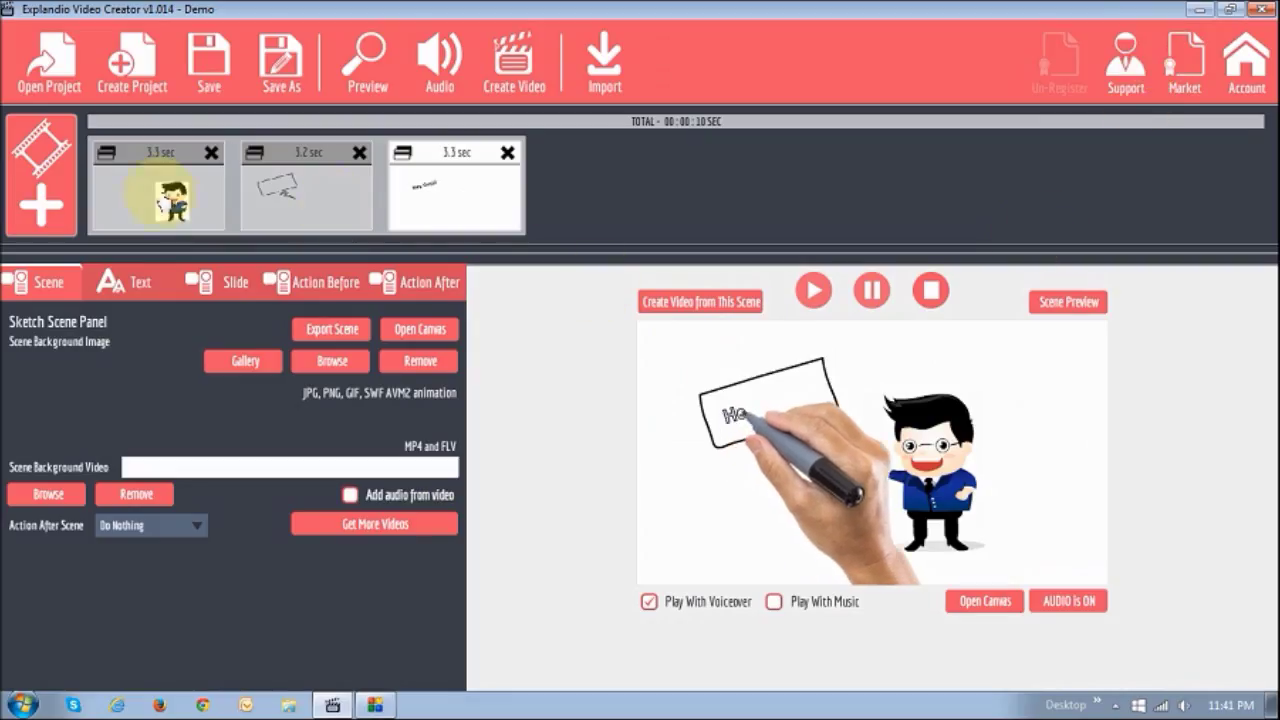
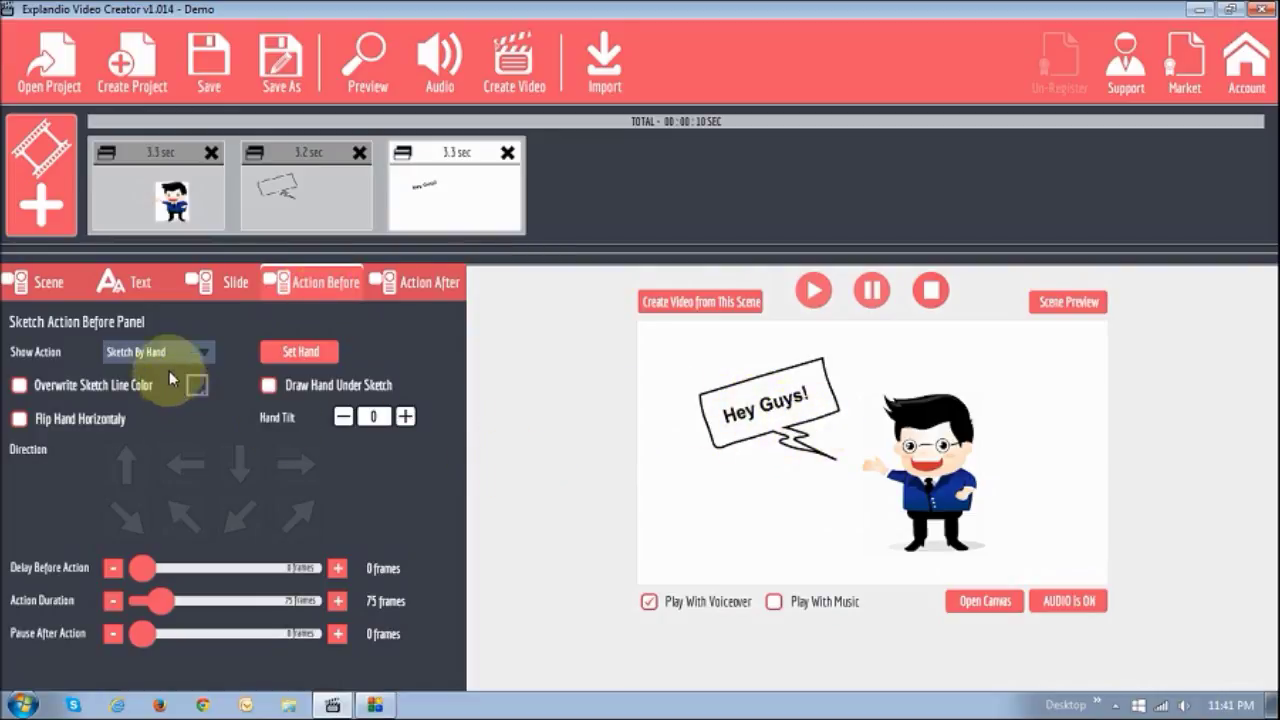
- Review the show actions for the "Hey Guys!" text, keeping Sketch By Hand, and view its Action After settings
click(201, 353)
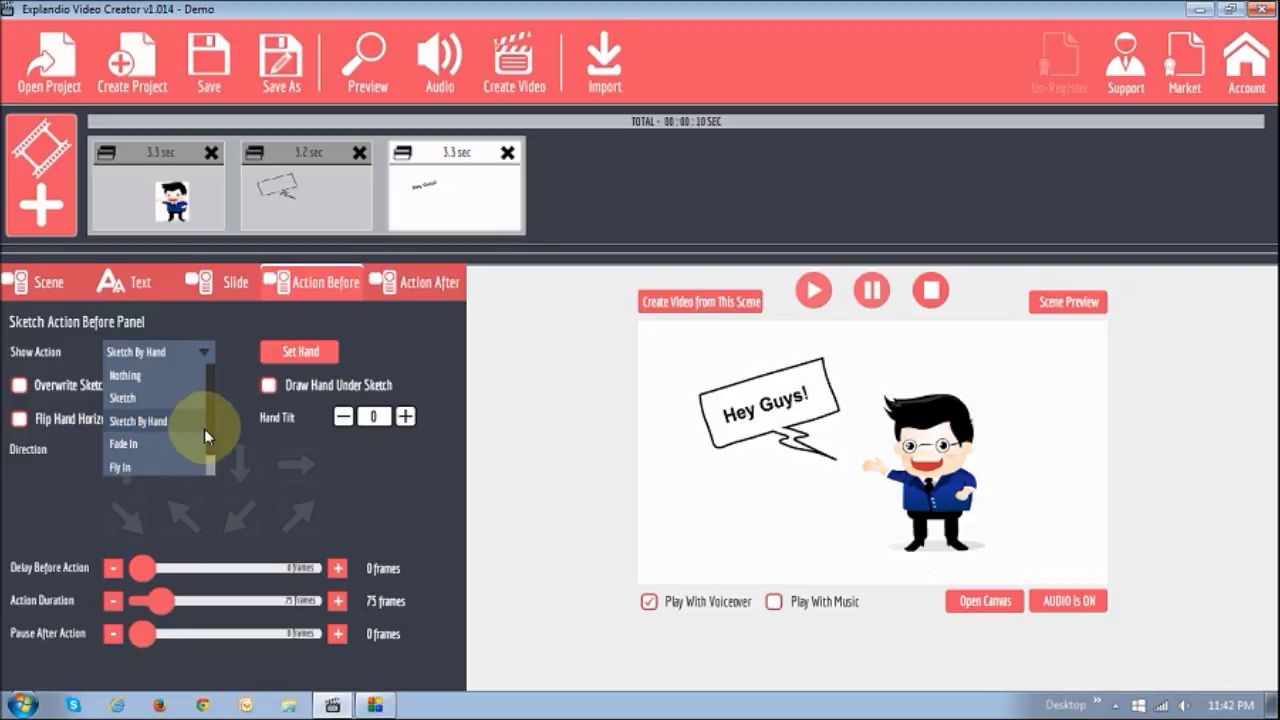
scroll(208, 430, down, 1)
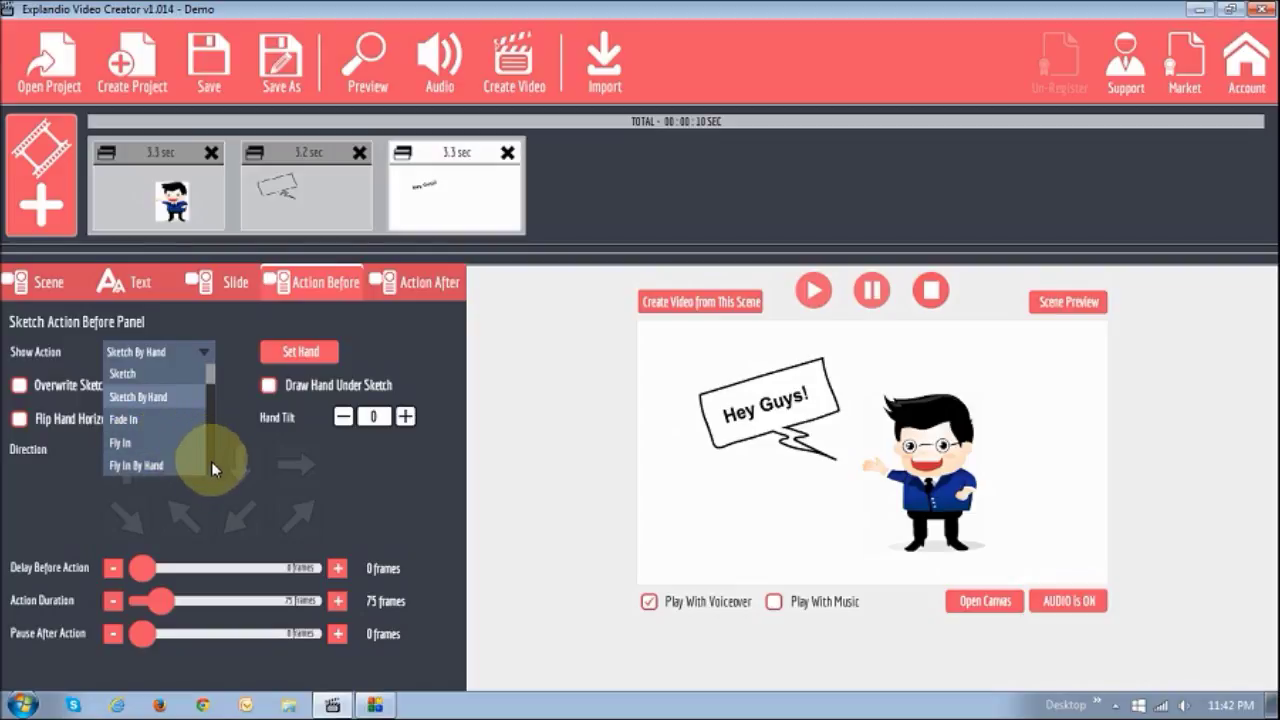
scroll(190, 415, up, 1)
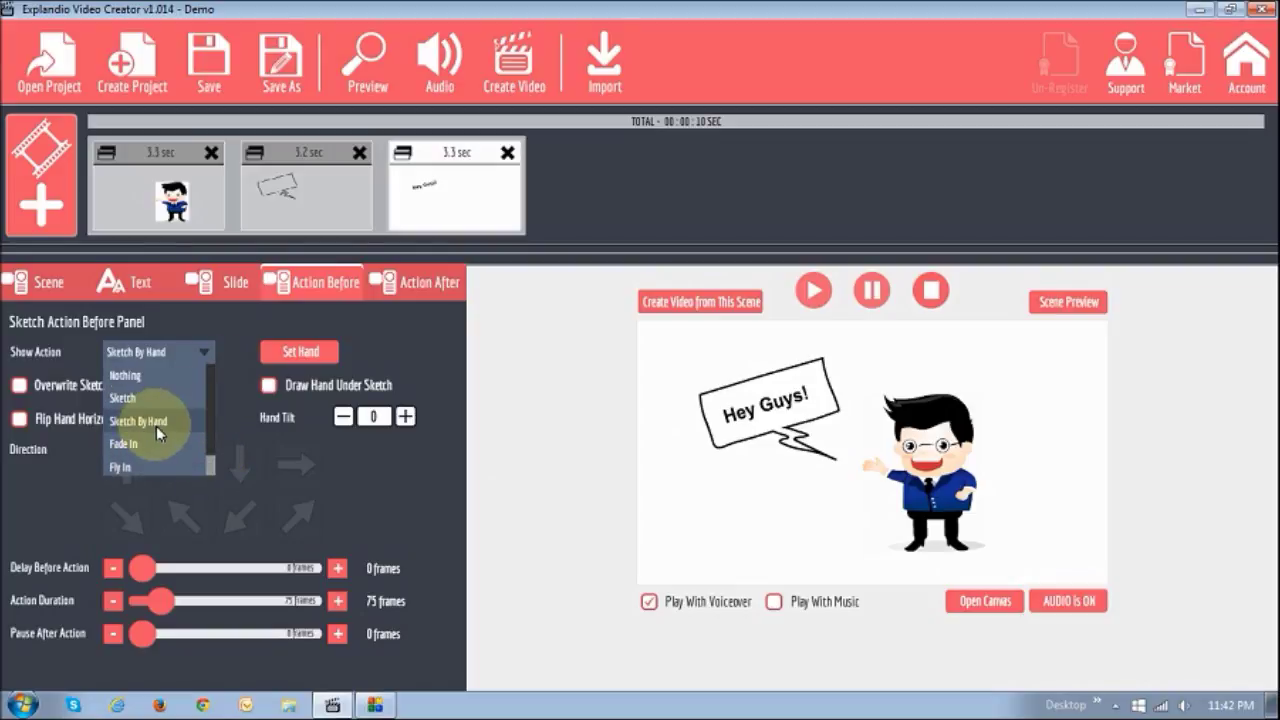
click(156, 423)
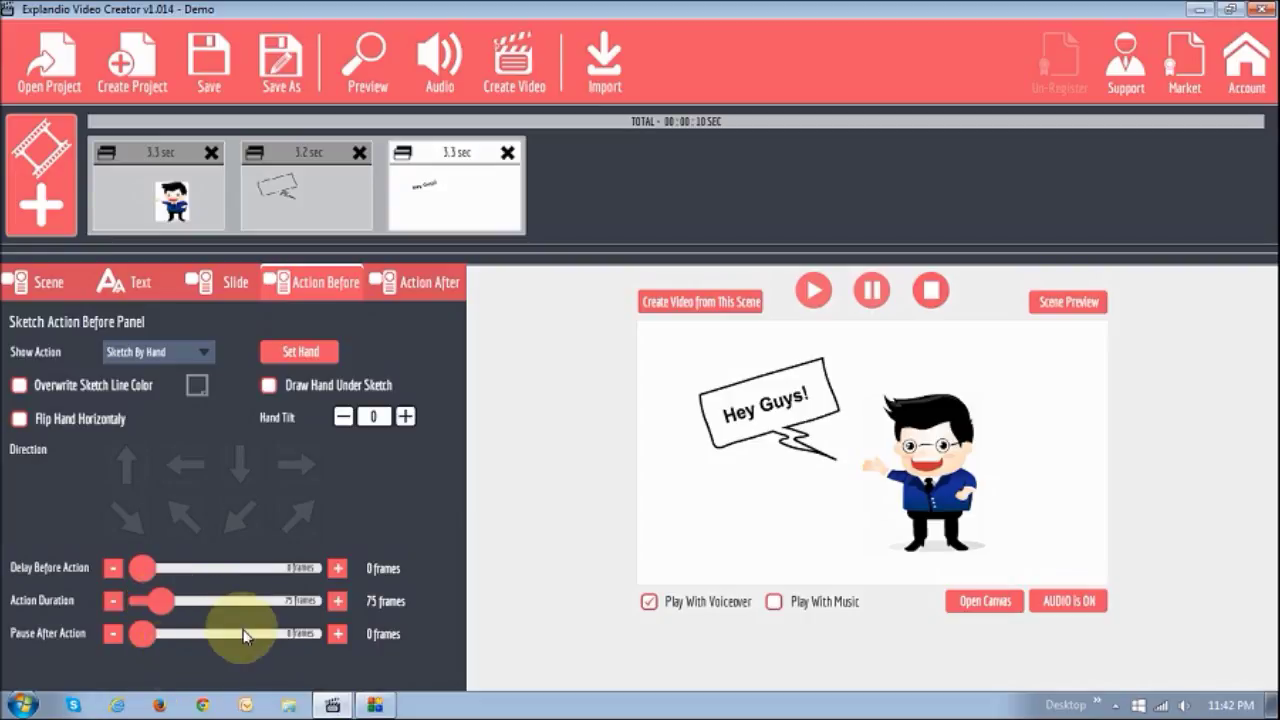
click(432, 295)
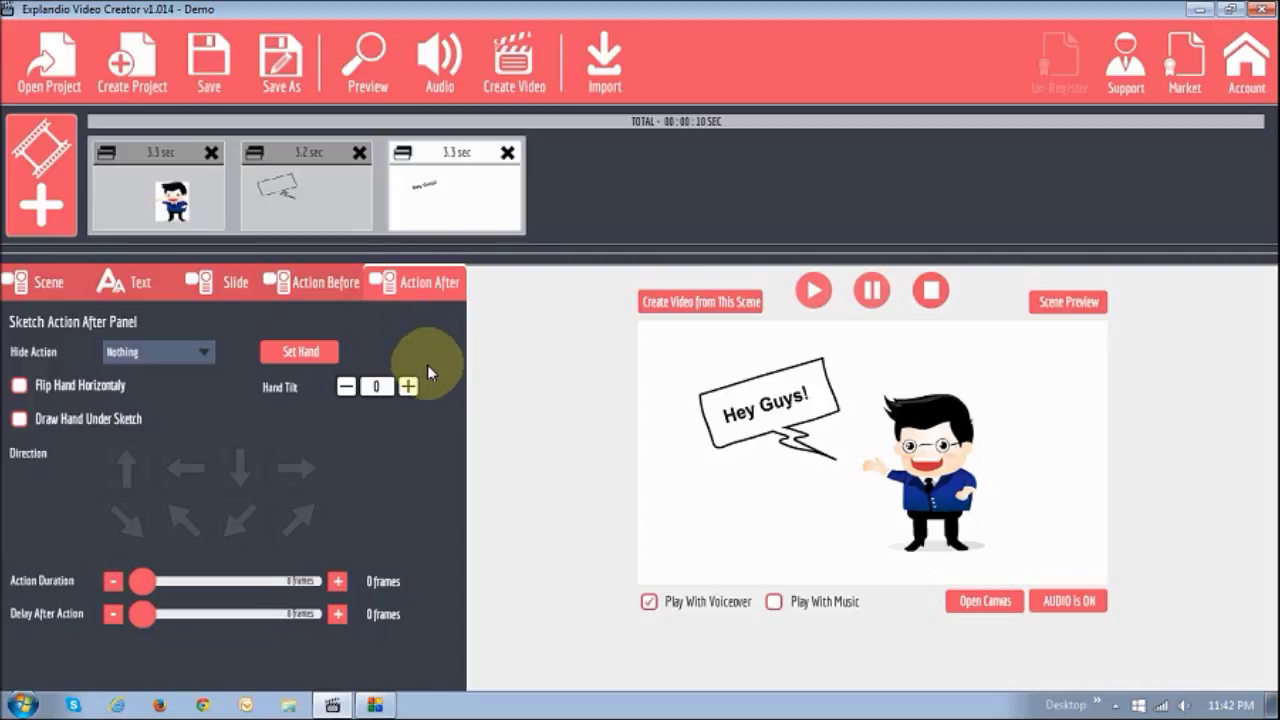
- Reopen the scene's canvas and select the speech bubble around "Hey Guys!"
click(1002, 608)
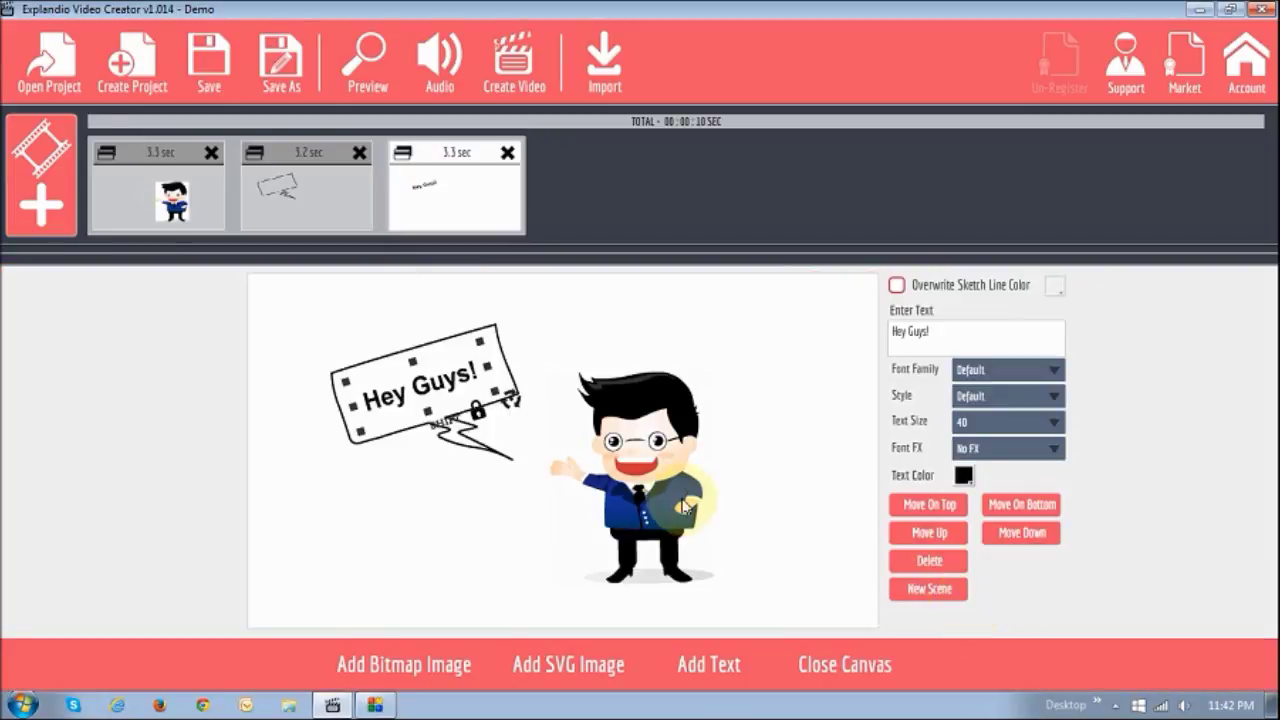
click(520, 405)
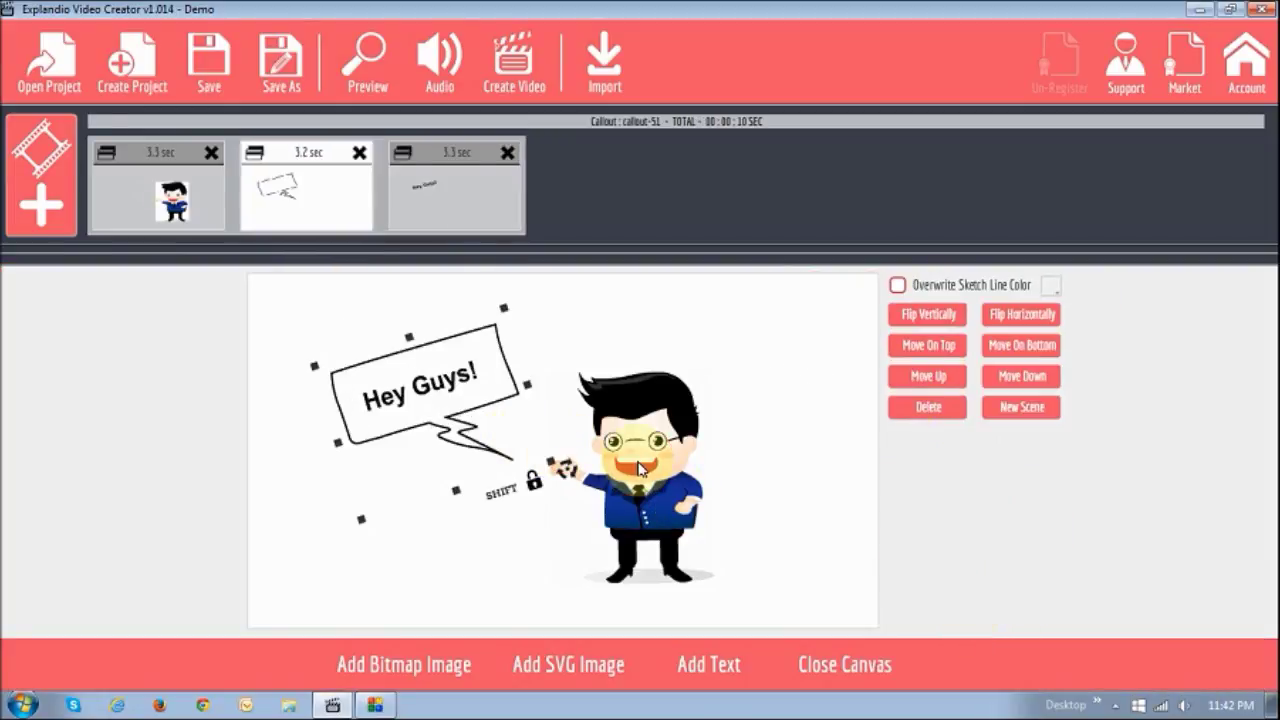